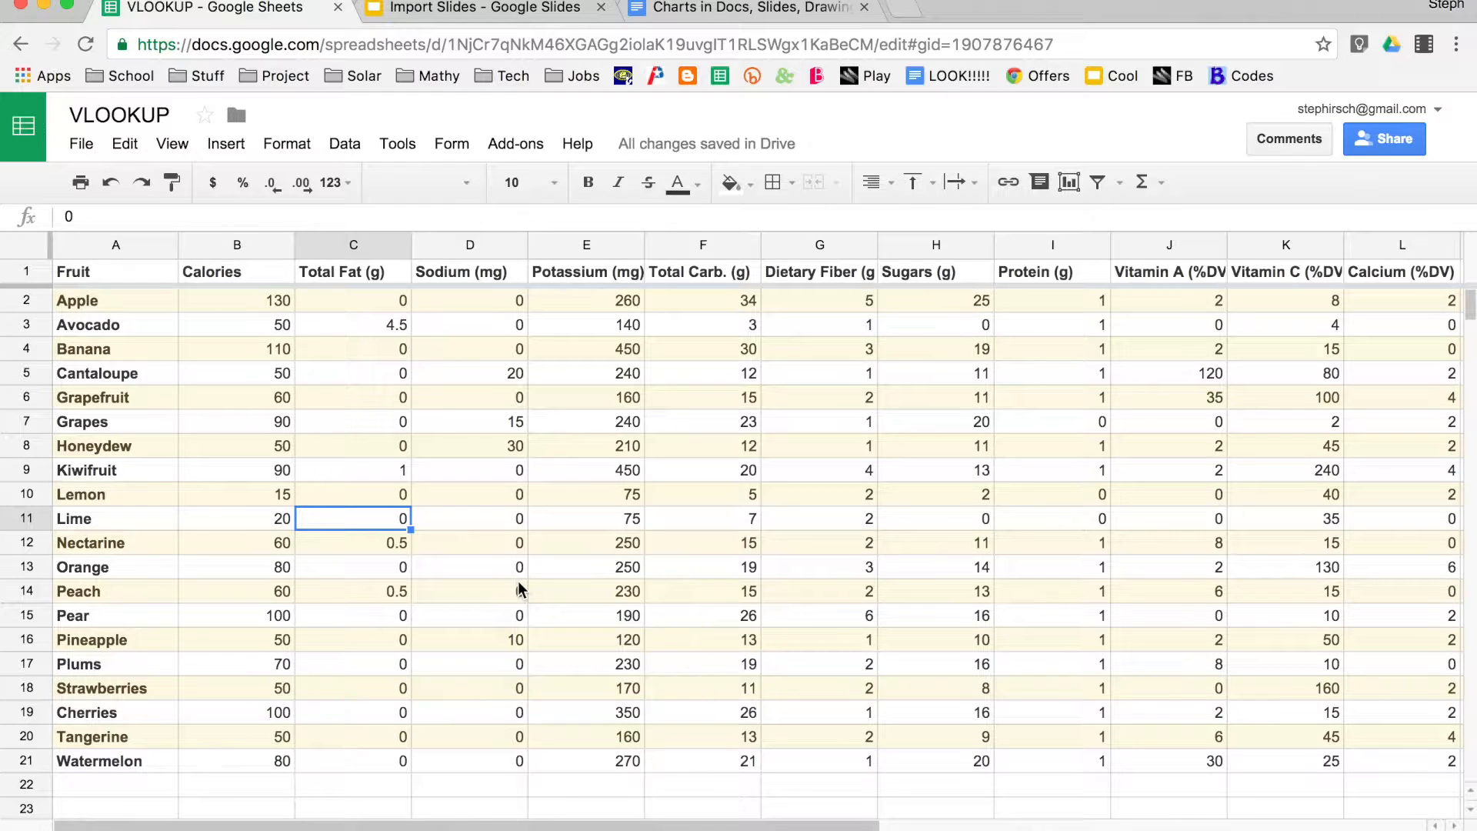
# Enter the headers Fruit, Calories and Fiber in cells B24 to D24 below the fruit table.
pyautogui.scroll(-3, 359, 605)
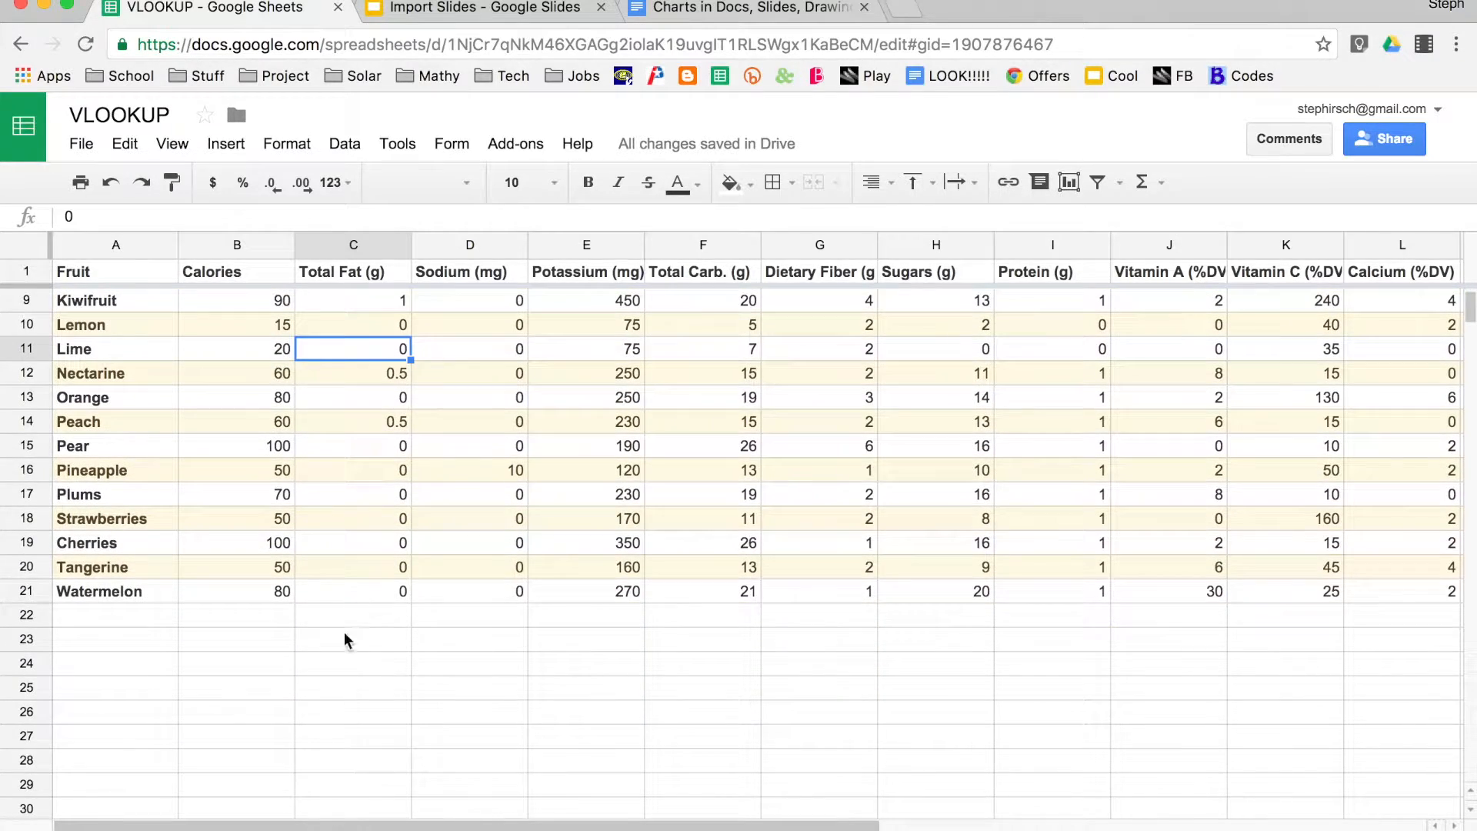
pyautogui.click(271, 663)
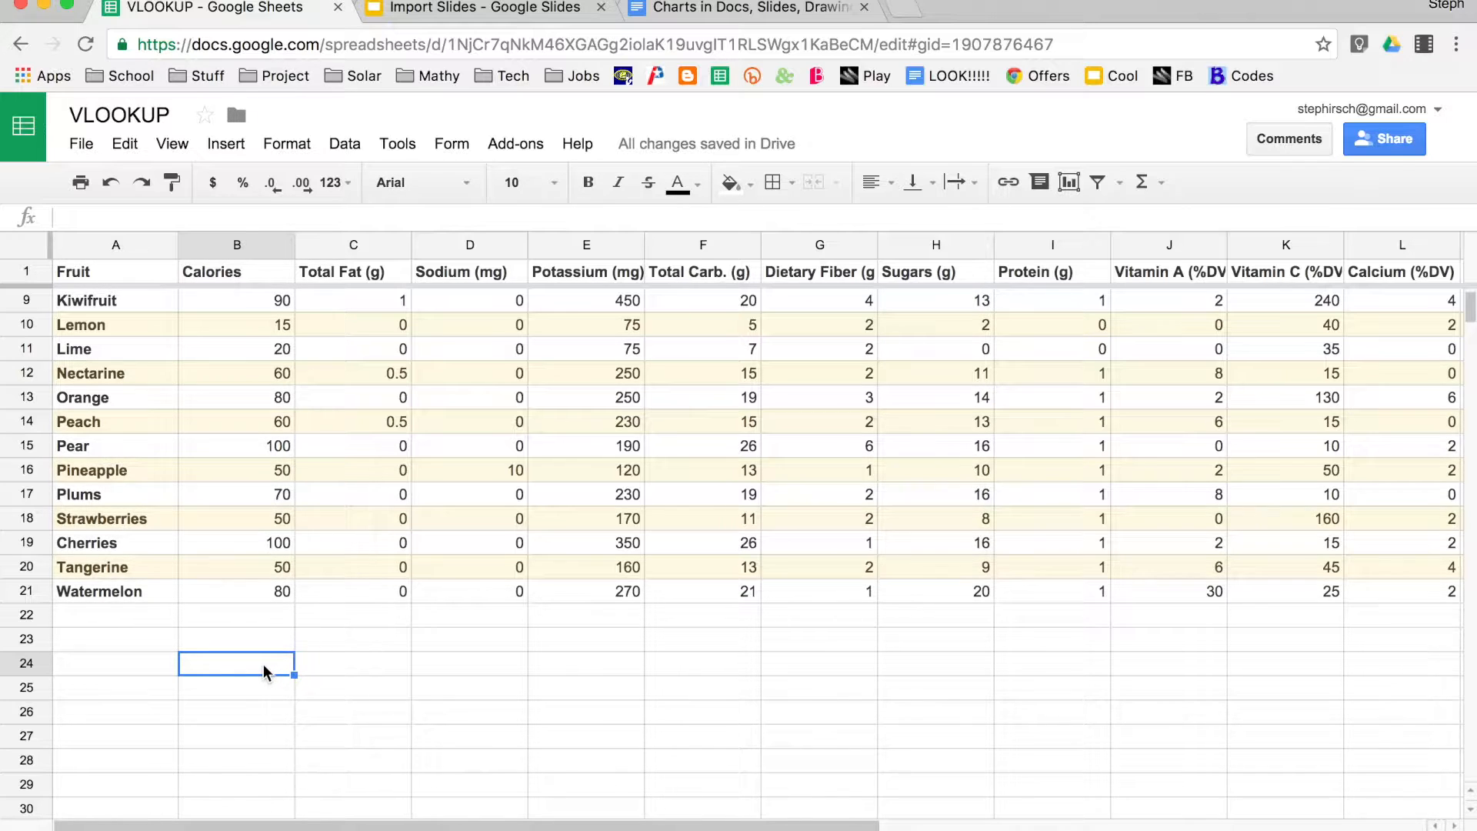
pyautogui.write('Fruit')
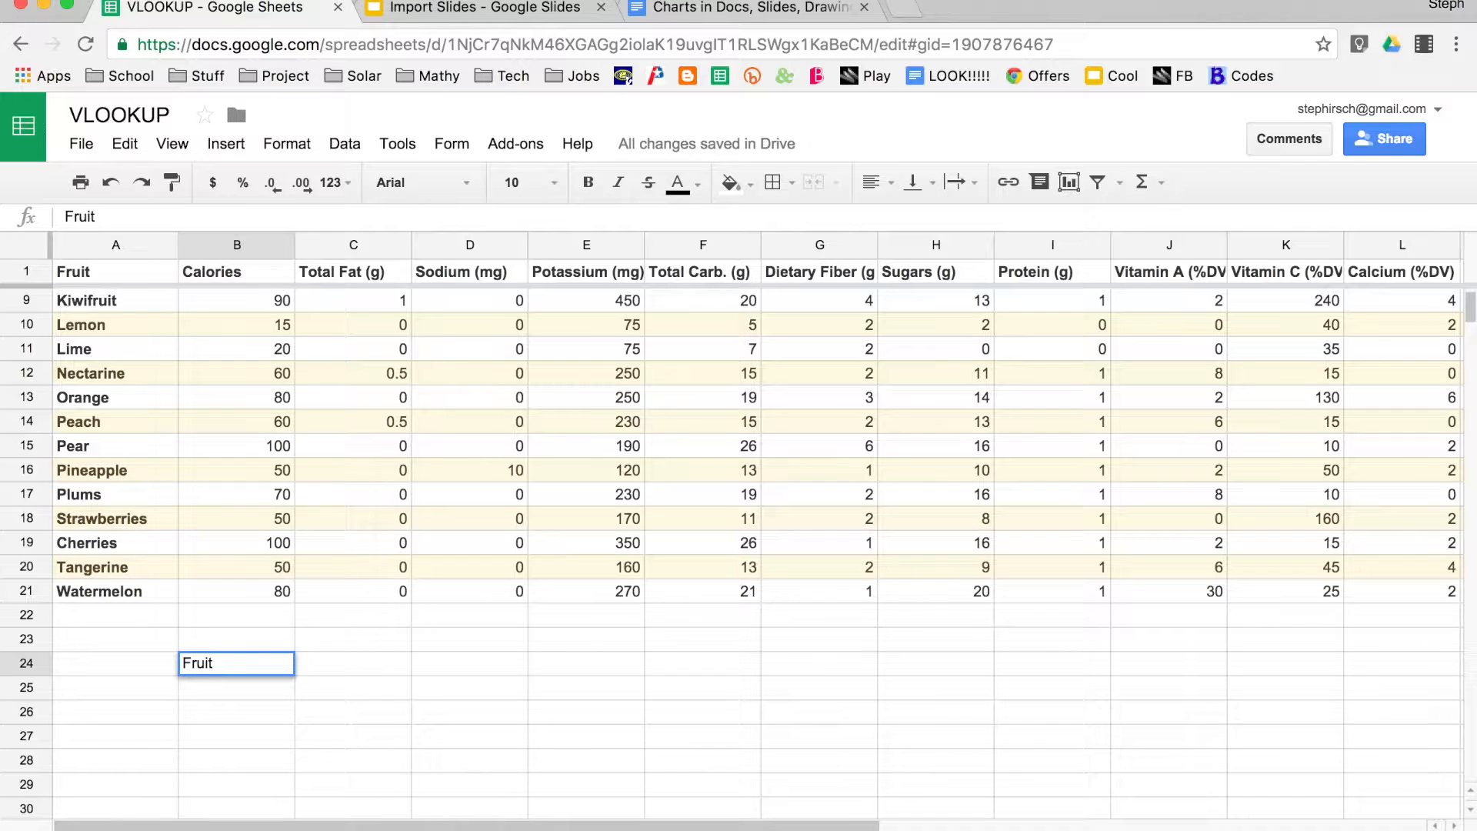
pyautogui.press('Tab')
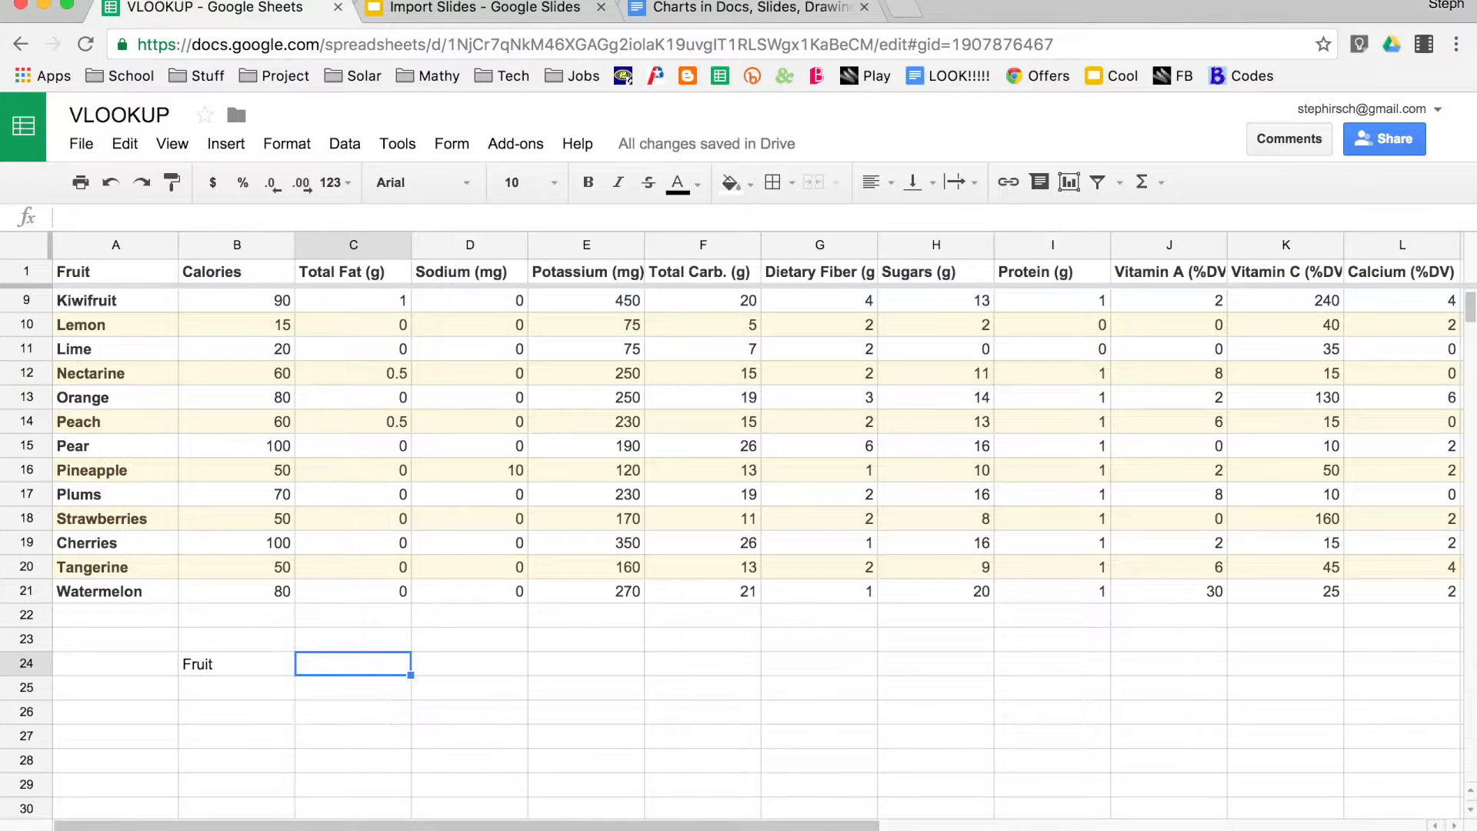
pyautogui.write('Cal')
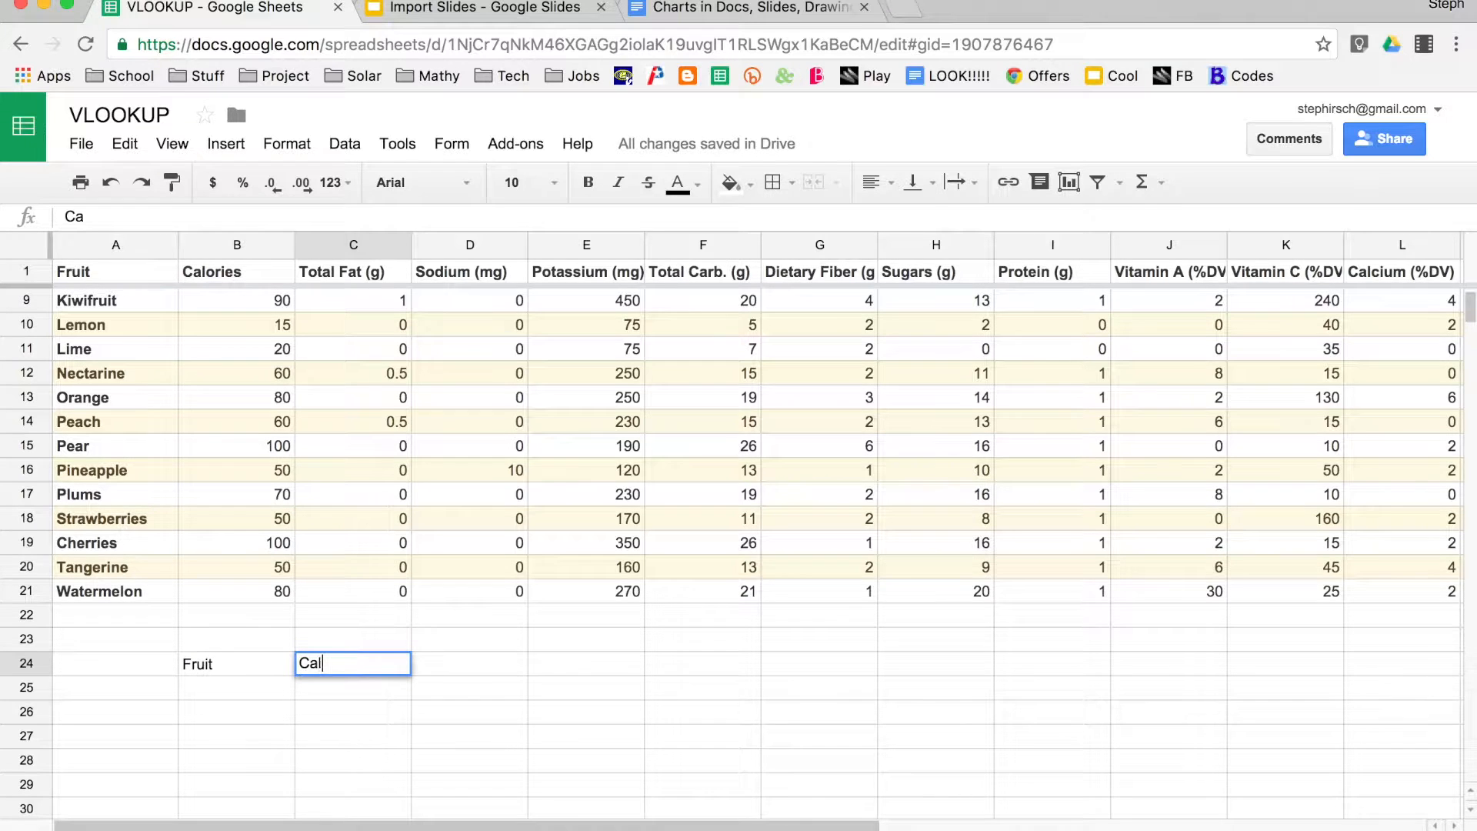
pyautogui.write('ories')
pyautogui.press('Tab')
pyautogui.write('Fiber')
pyautogui.press('Return')
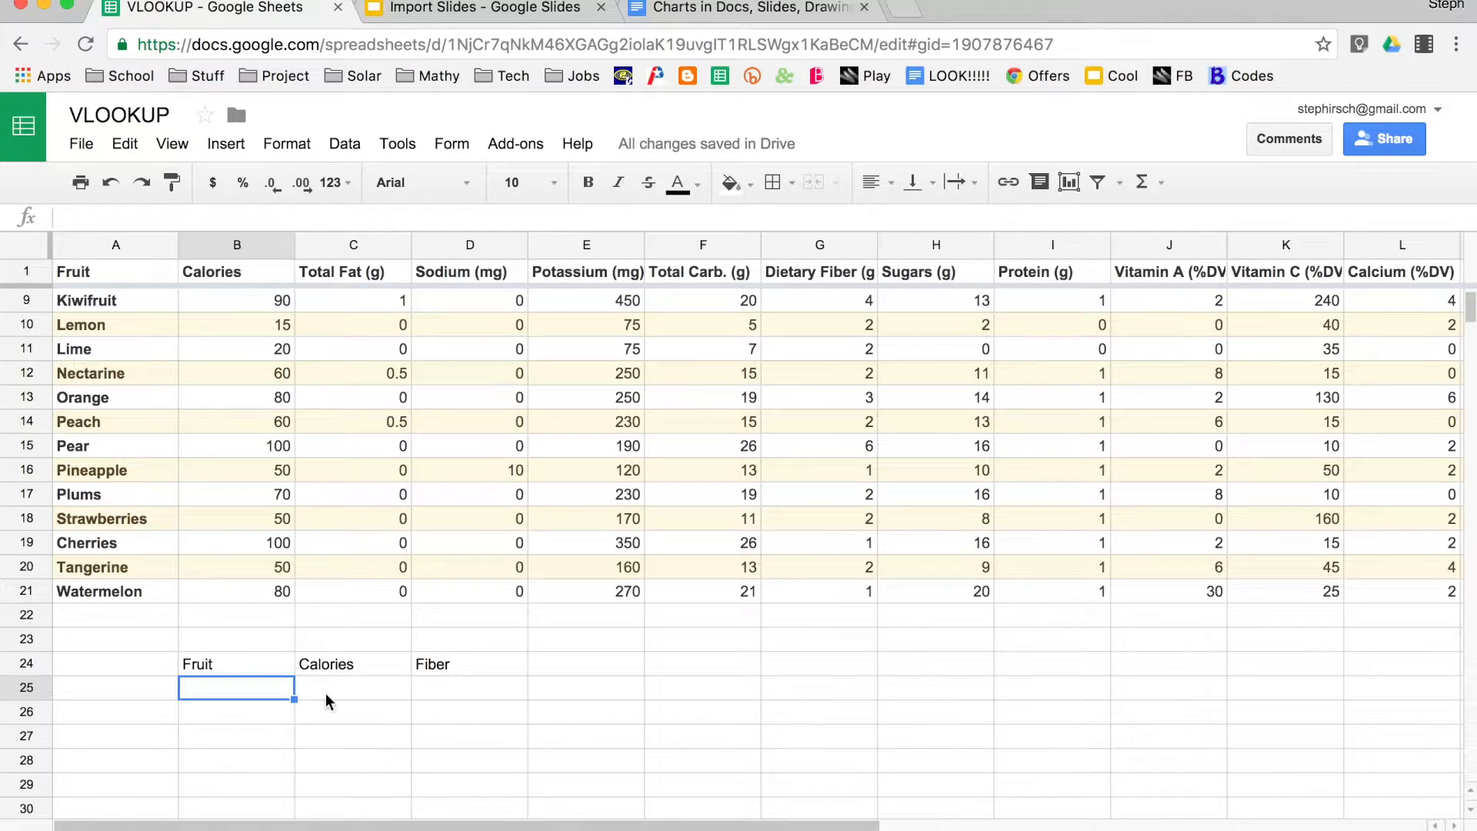
# Start a VLOOKUP formula in C25 under Calories and review its search_key, range, index and is_sorted arguments.
pyautogui.doubleClick(259, 685)
pyautogui.click(350, 697)
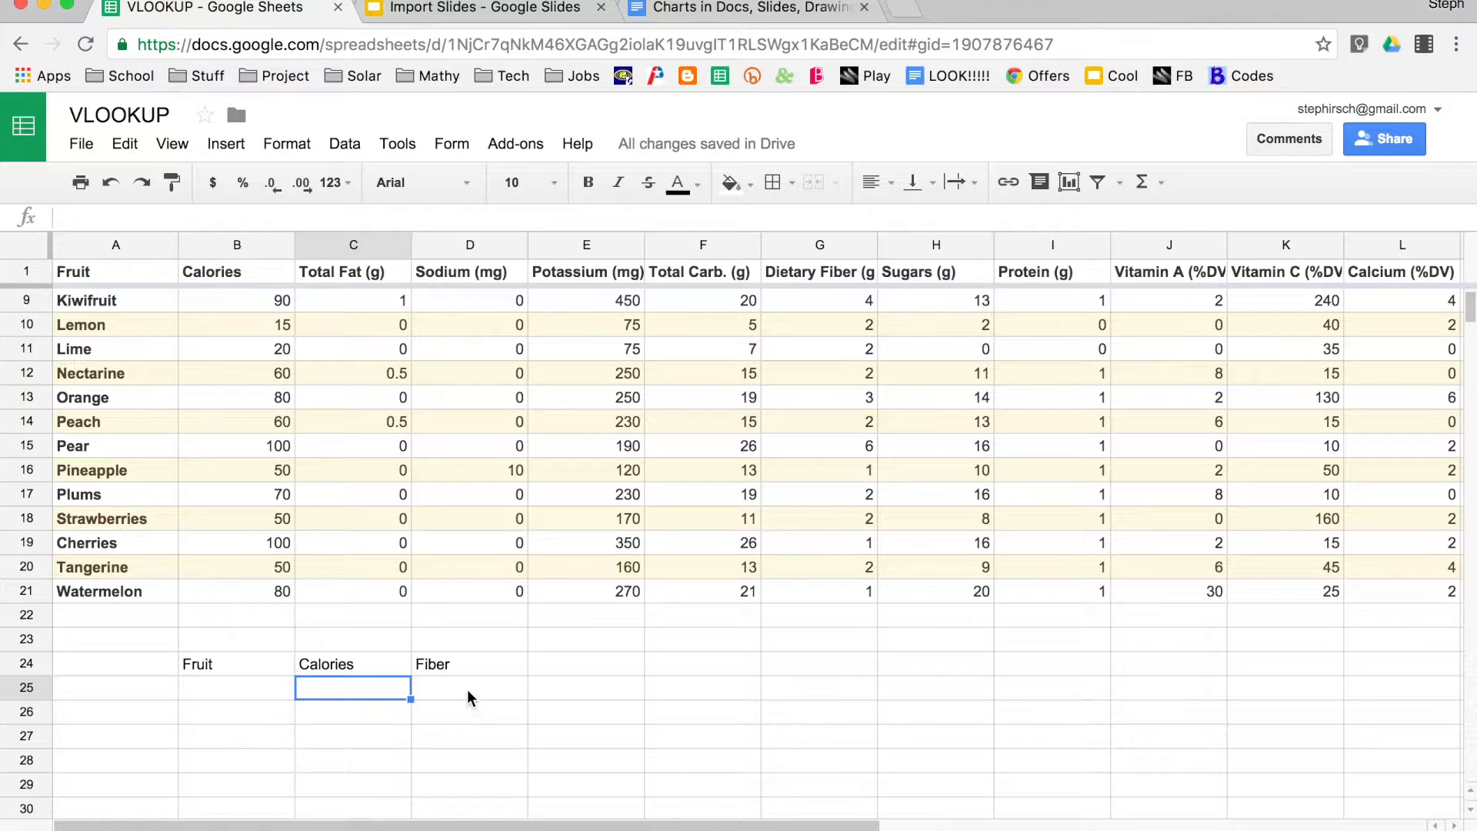
pyautogui.doubleClick(365, 687)
pyautogui.write('=vloo')
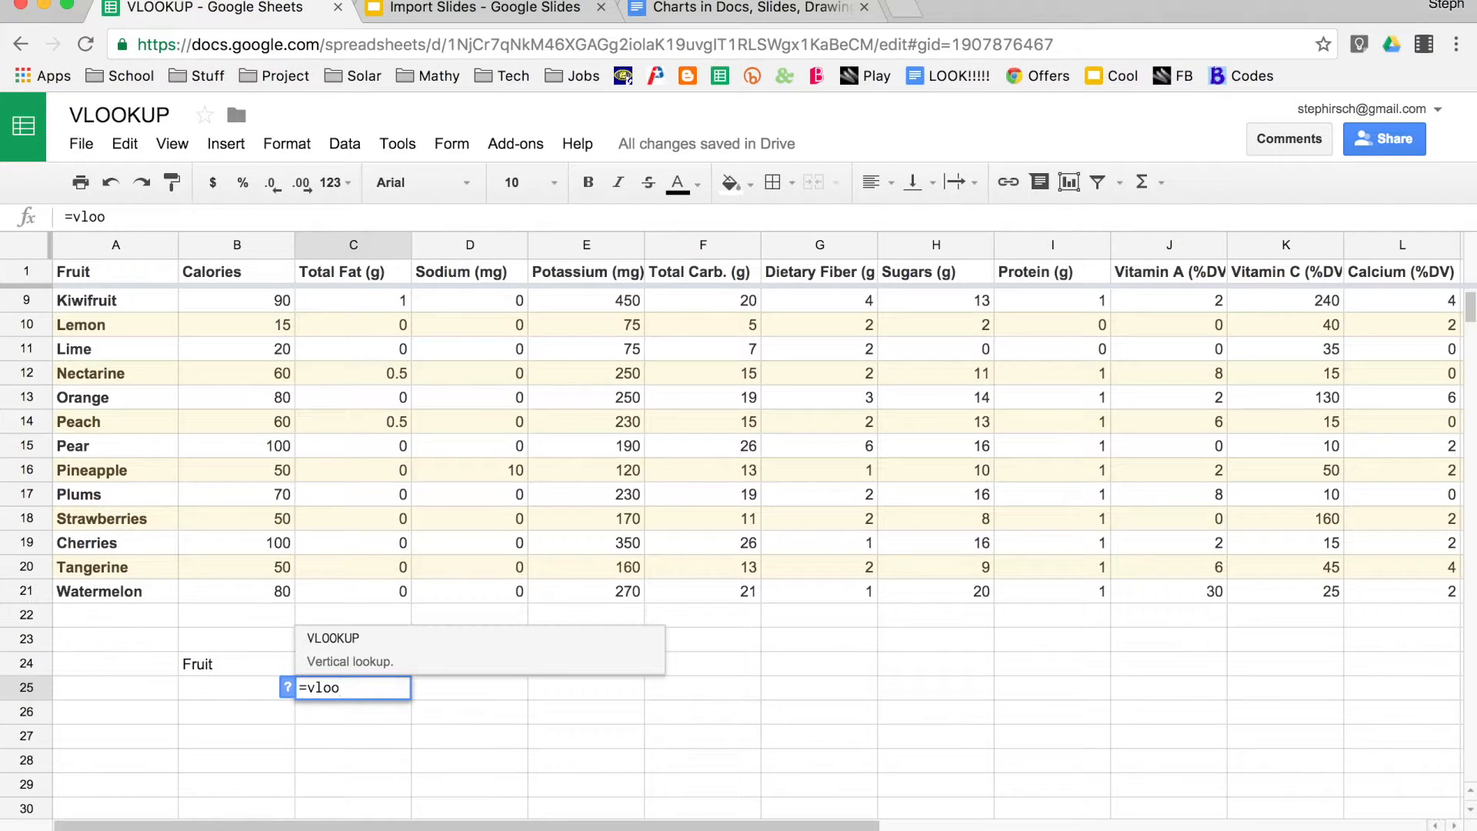
pyautogui.press('Tab')
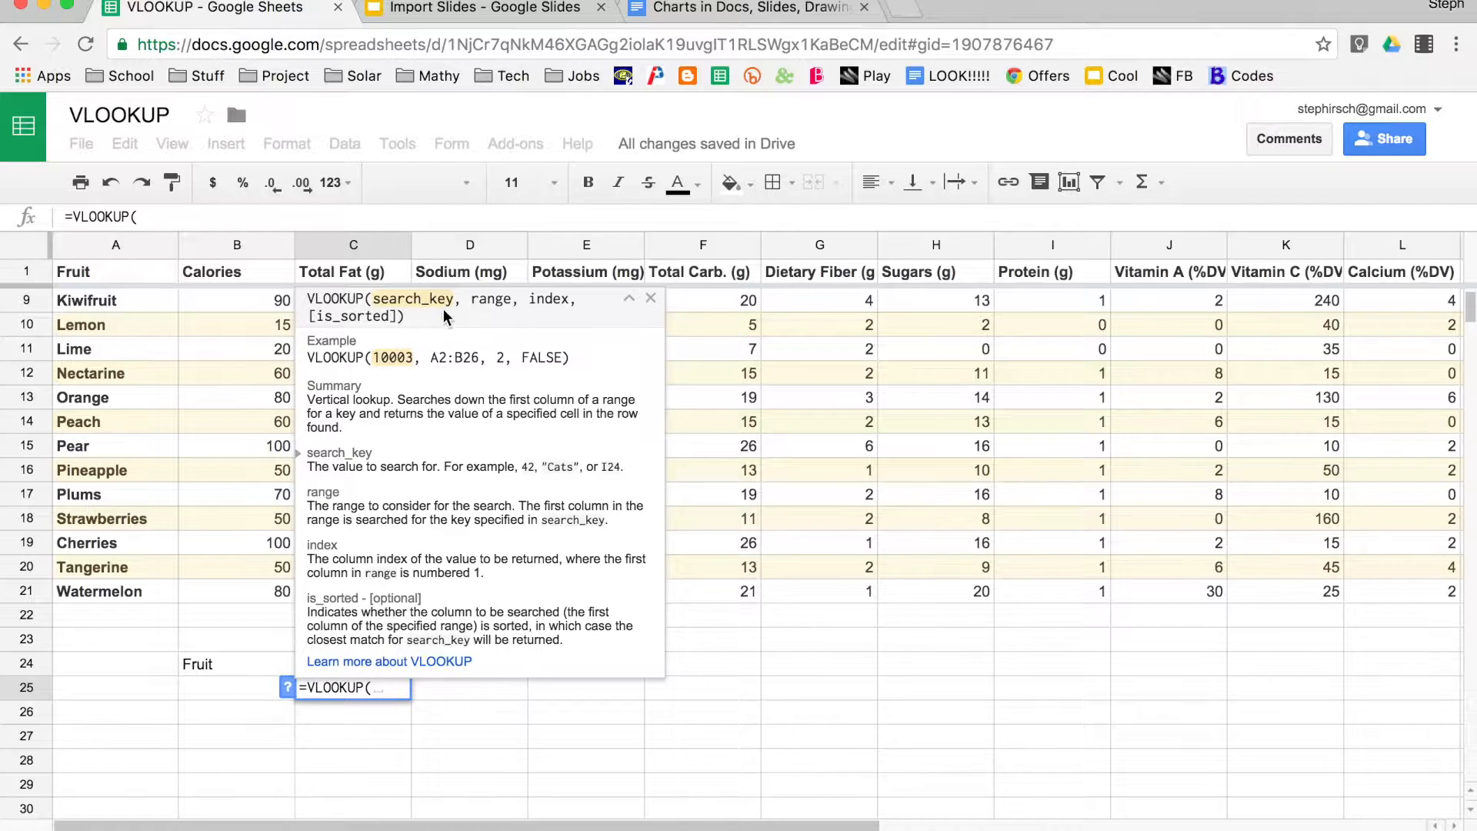
pyautogui.moveTo(455, 299); pyautogui.dragTo(373, 301)
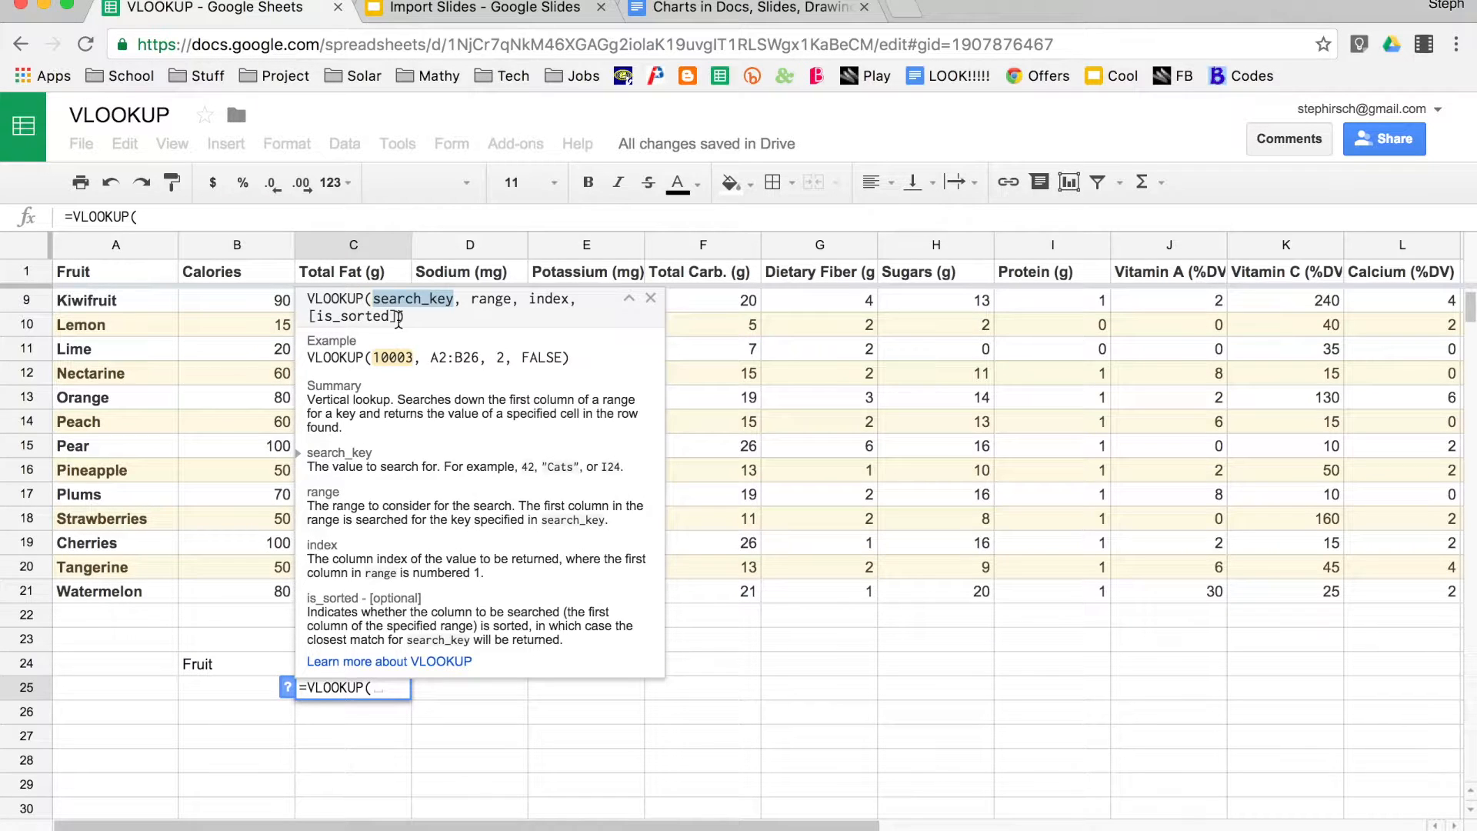
pyautogui.doubleClick(486, 300)
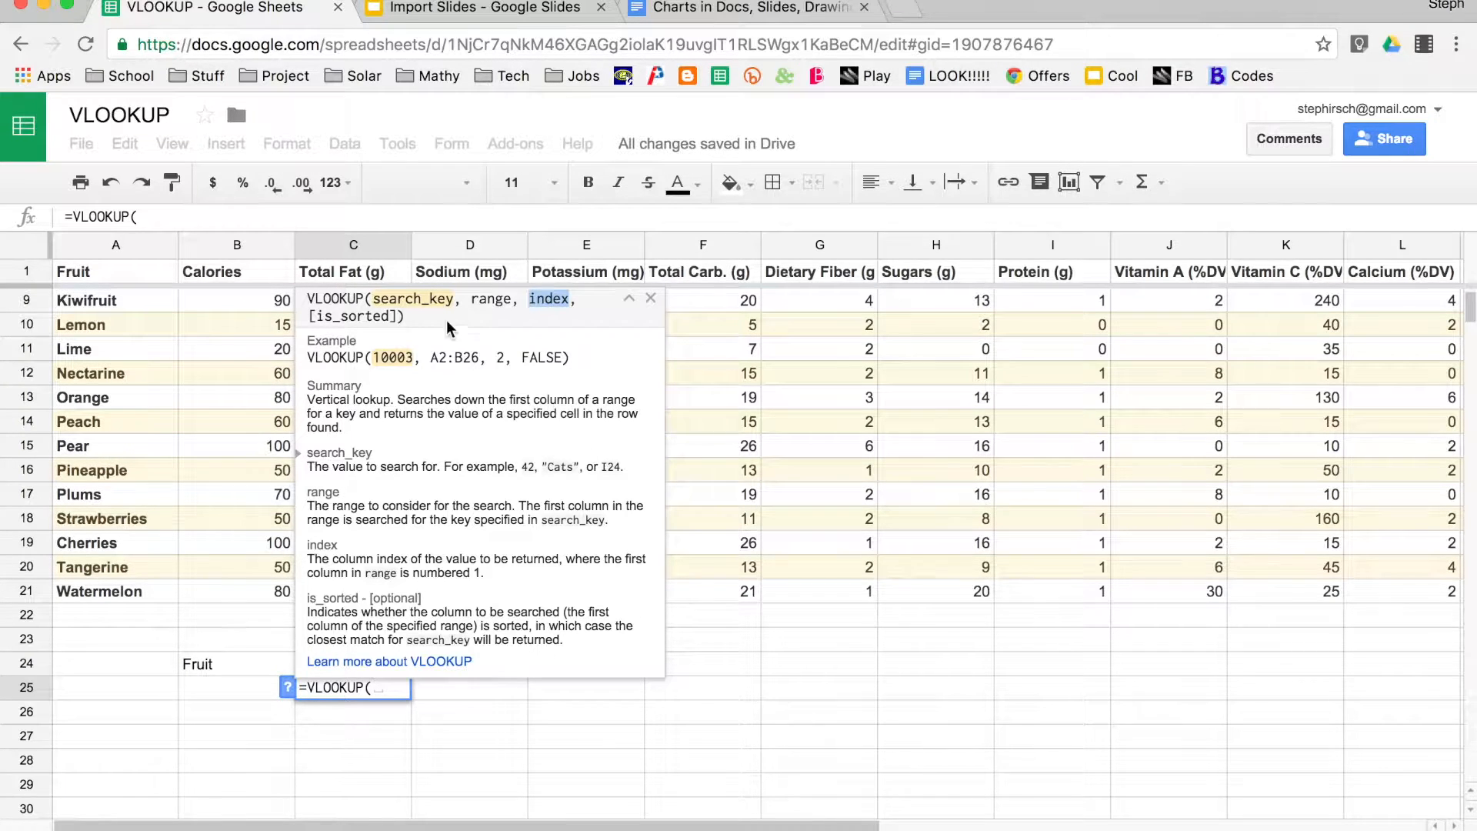
pyautogui.click(395, 316)
pyautogui.moveTo(396, 315); pyautogui.dragTo(309, 319)
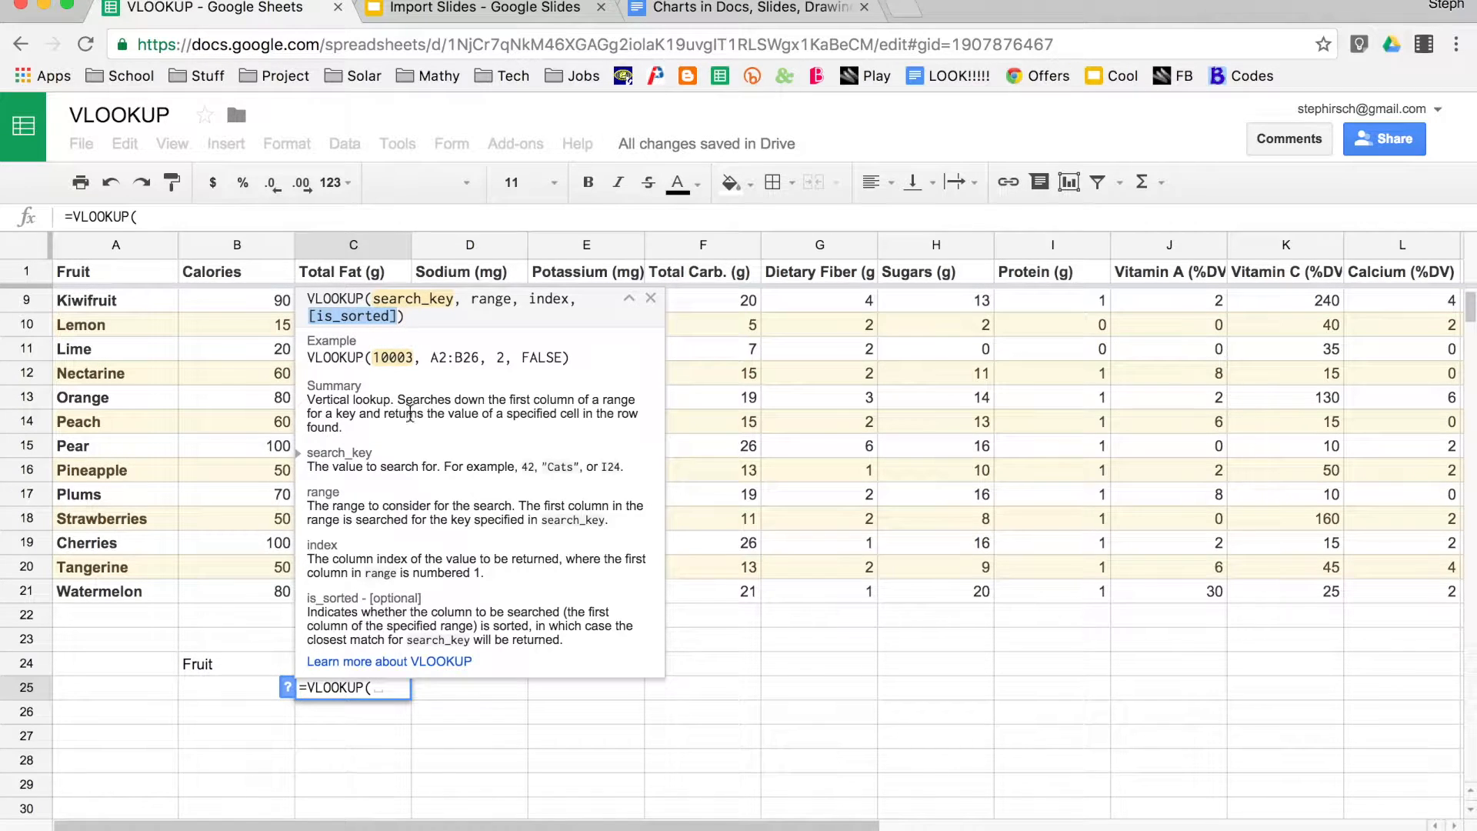
# Set the Calories lookup's search key to B25 and its range to the whole fruit table, A1:M21.
pyautogui.click(376, 690)
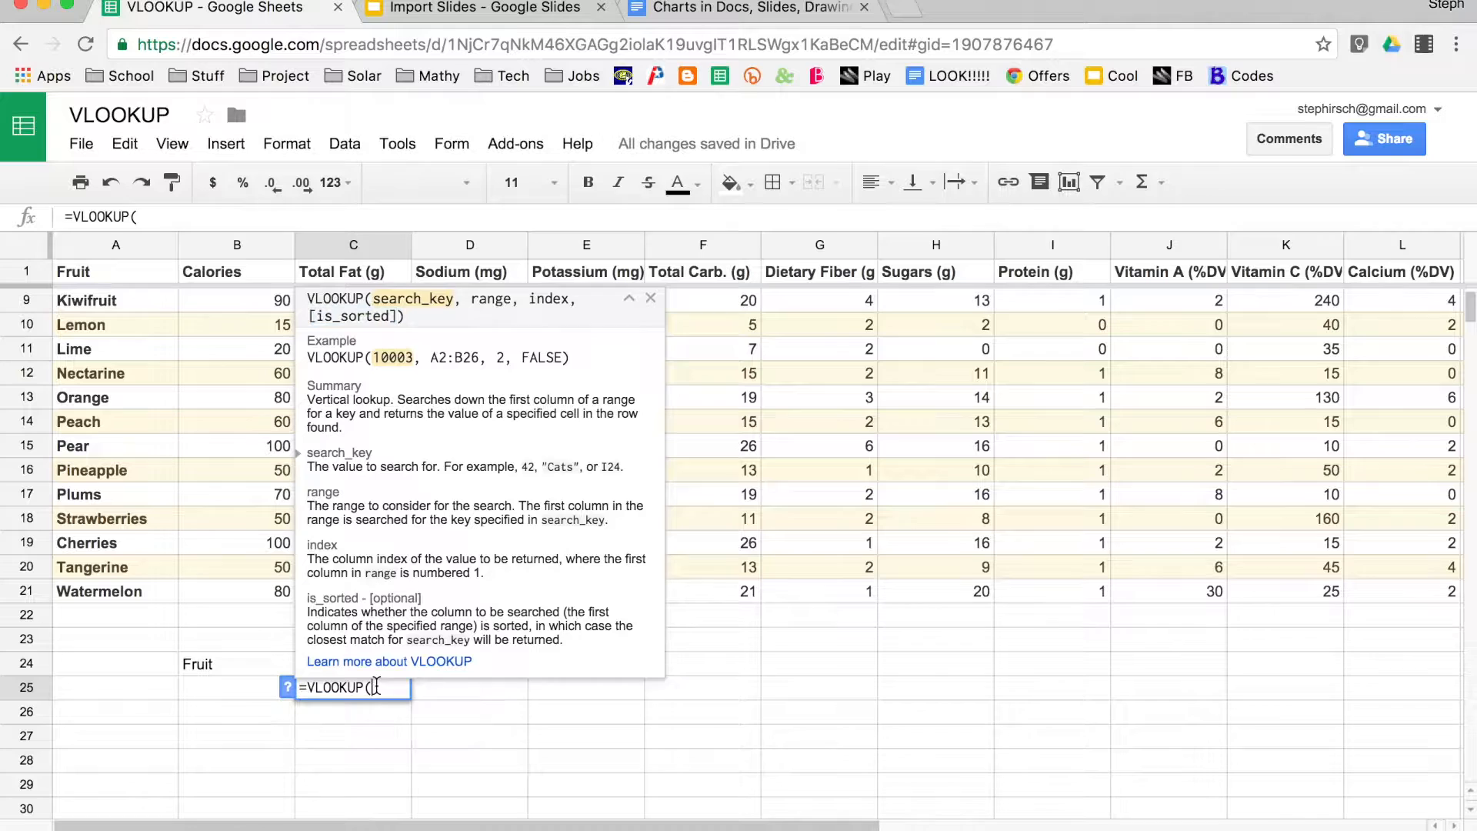
pyautogui.click(242, 688)
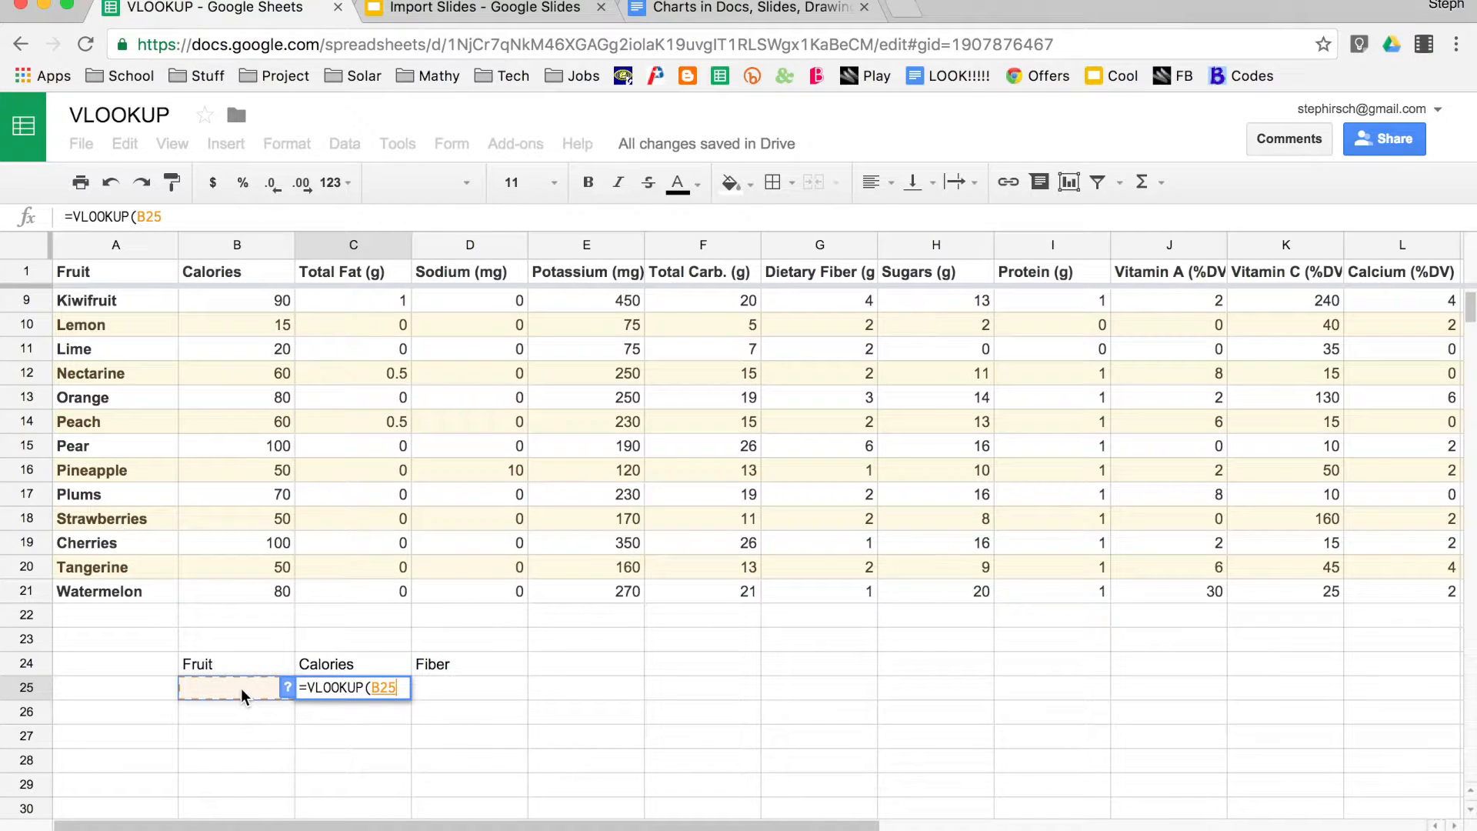
pyautogui.write(',')
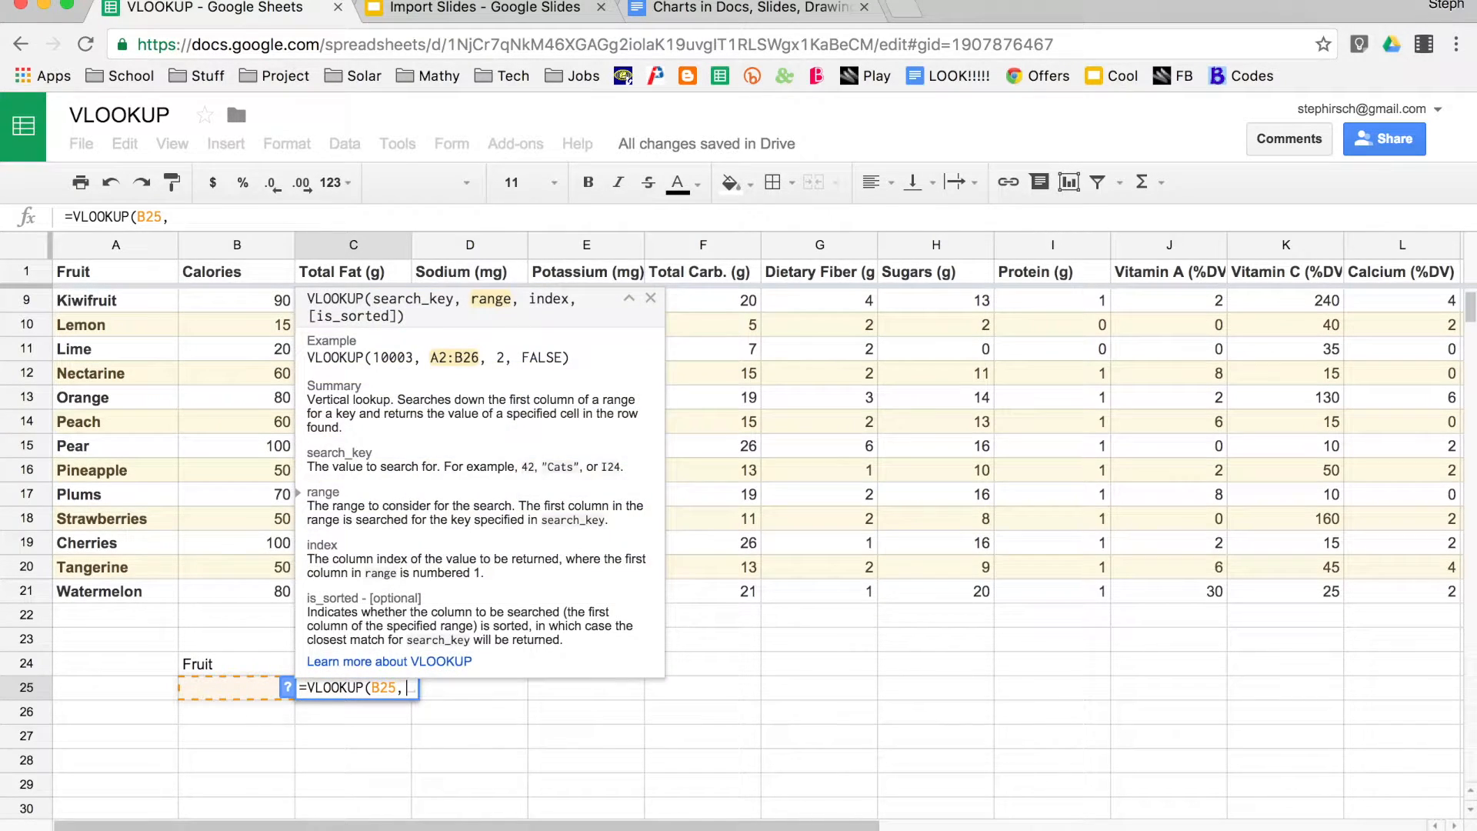
pyautogui.scroll(3, 194, 501)
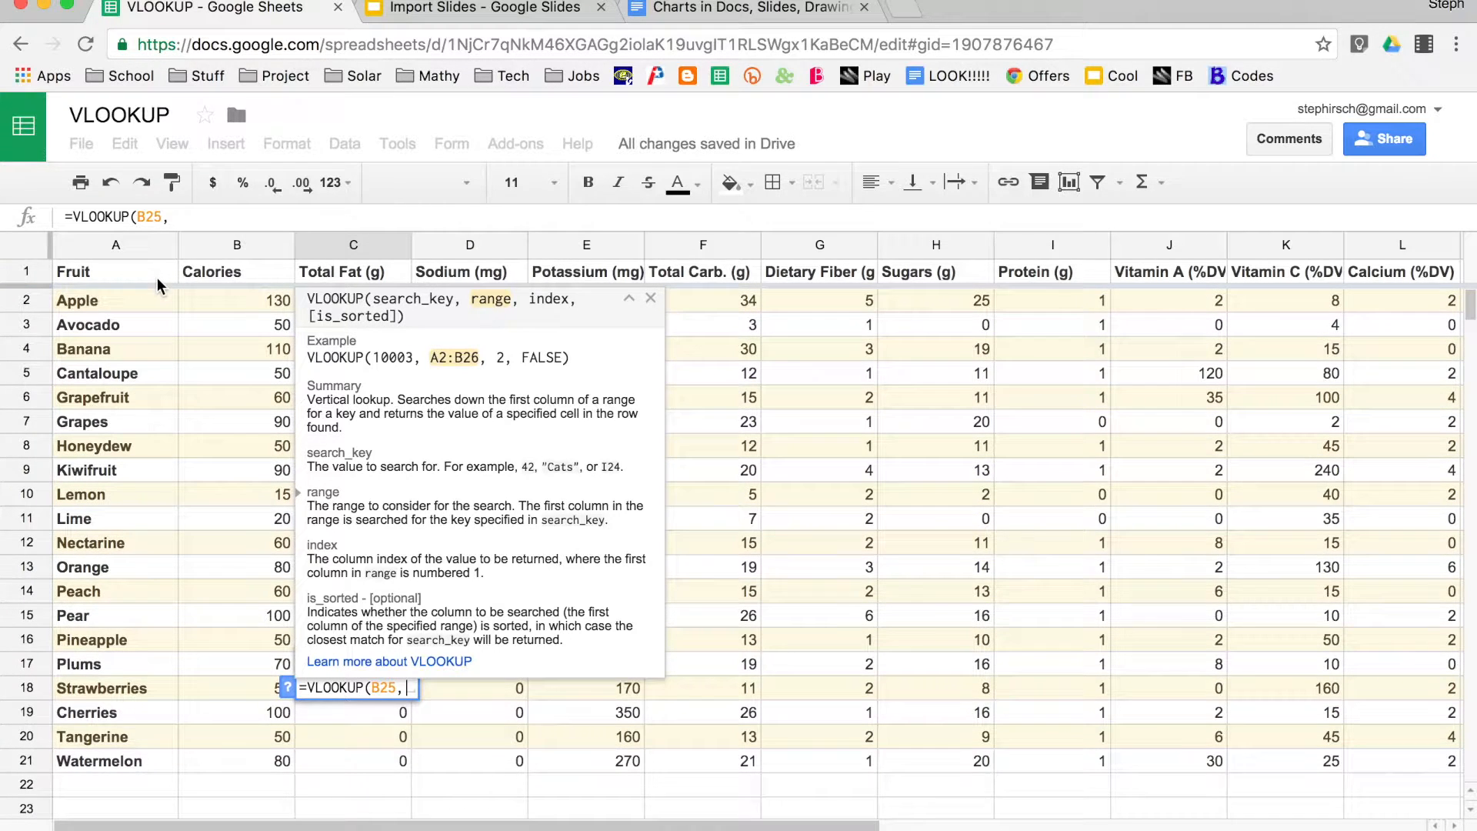
pyautogui.moveTo(155, 274); pyautogui.dragTo(1082, 767)
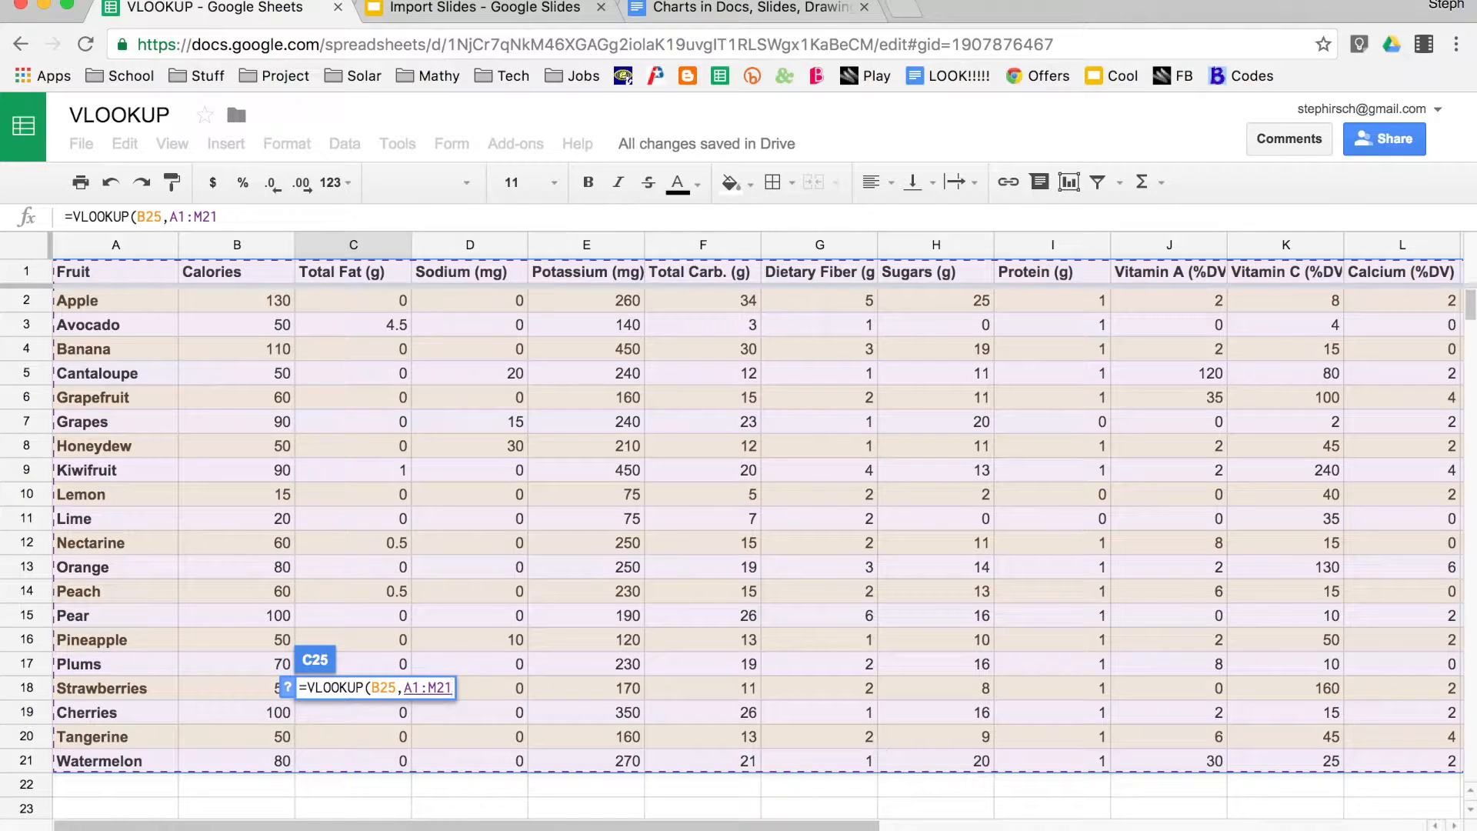
pyautogui.write(',')
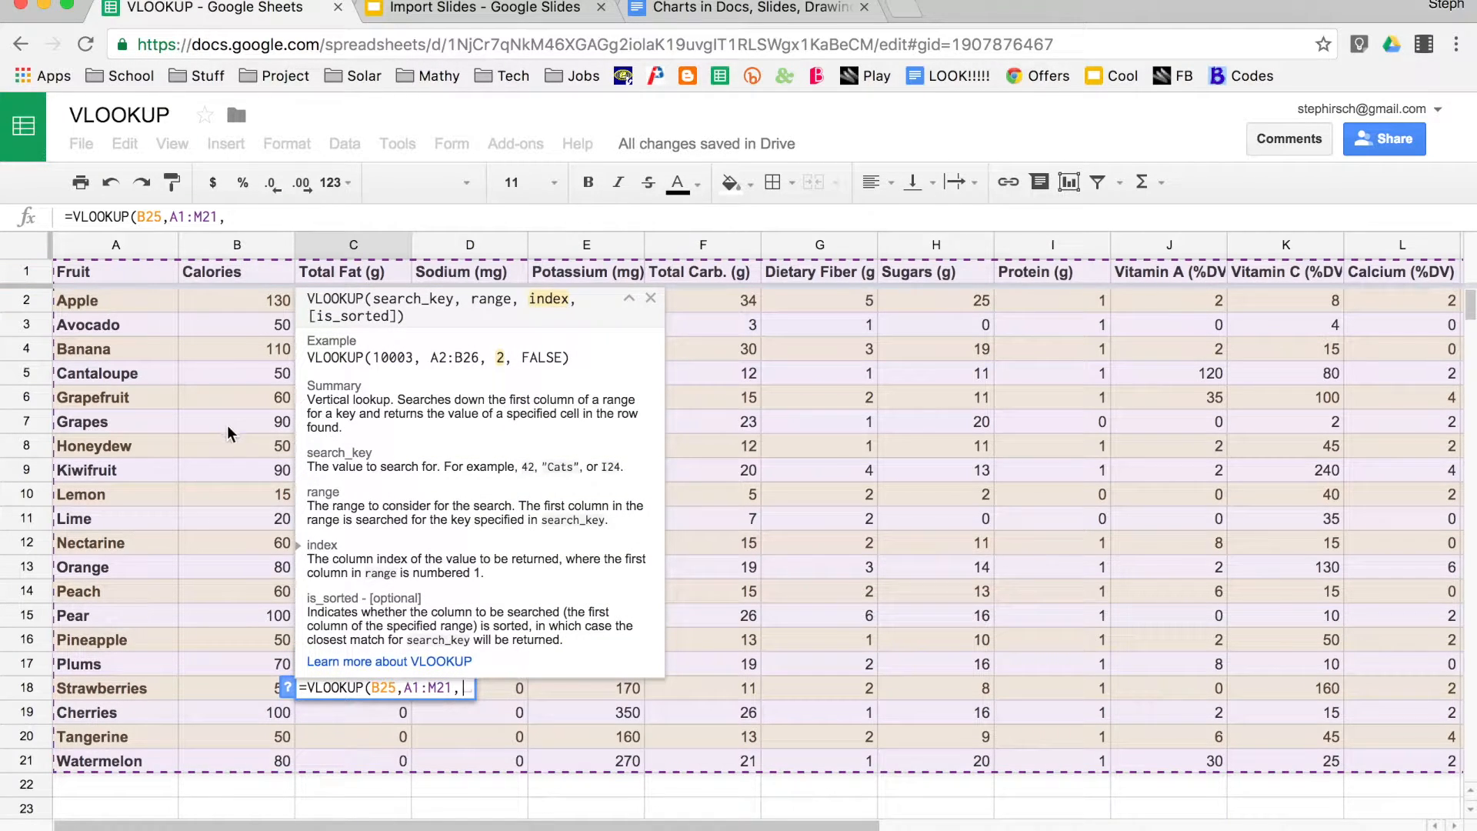
# Complete the Calories lookup formula in C25 with column index 2 and is_sorted set to false.
pyautogui.write('2')
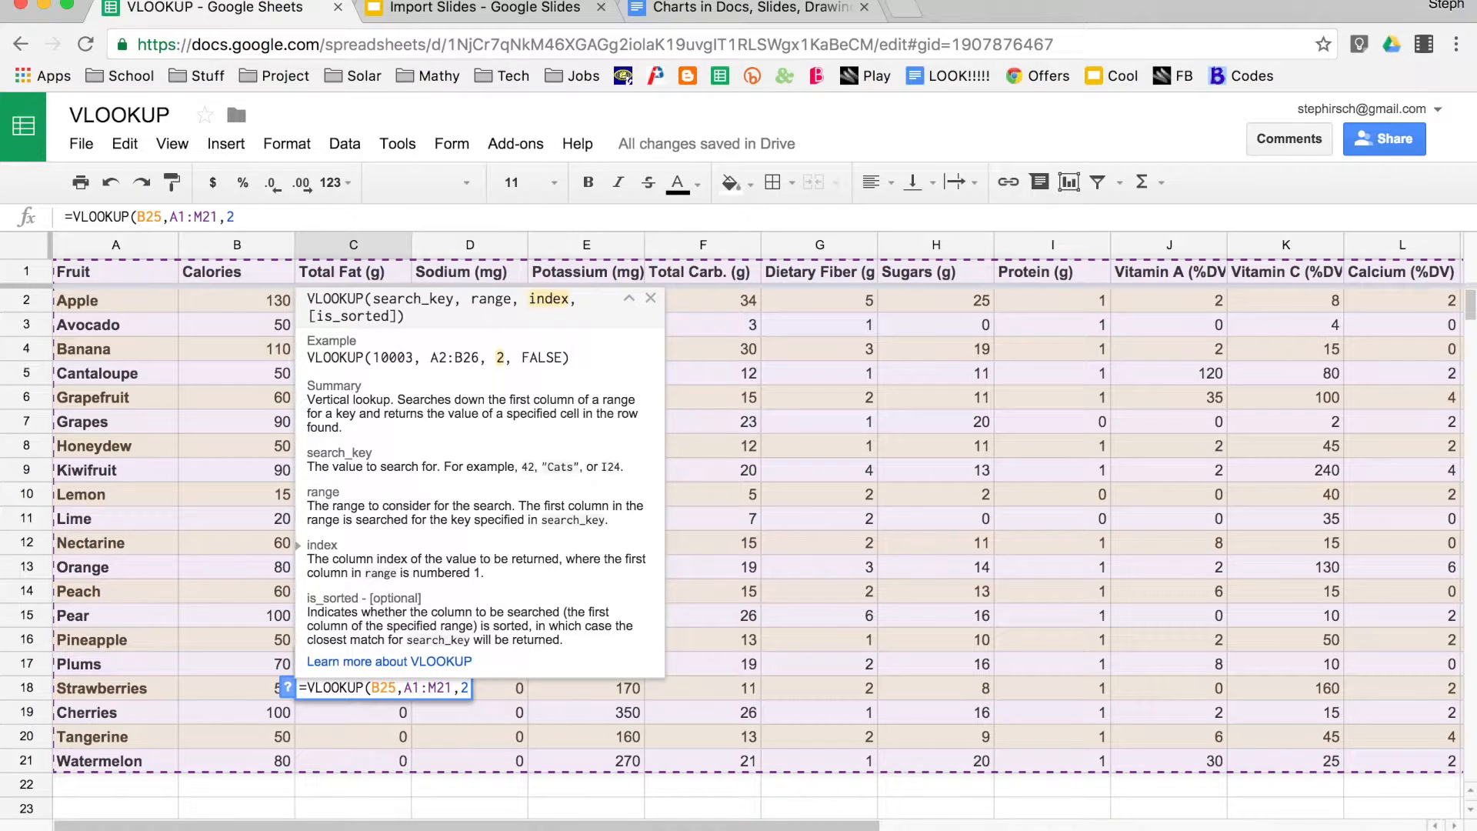
pyautogui.write(',')
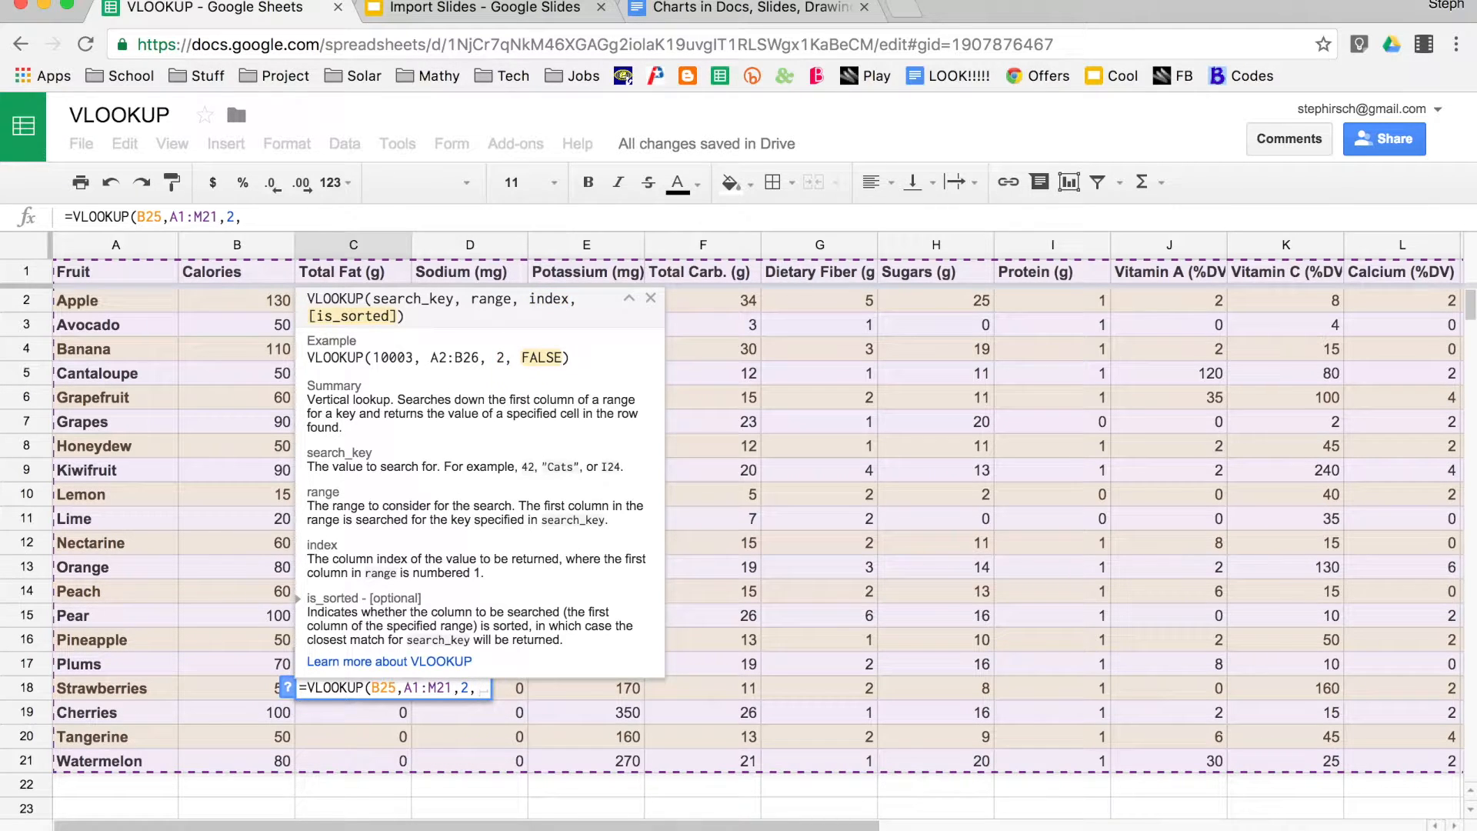
pyautogui.write('fasl')
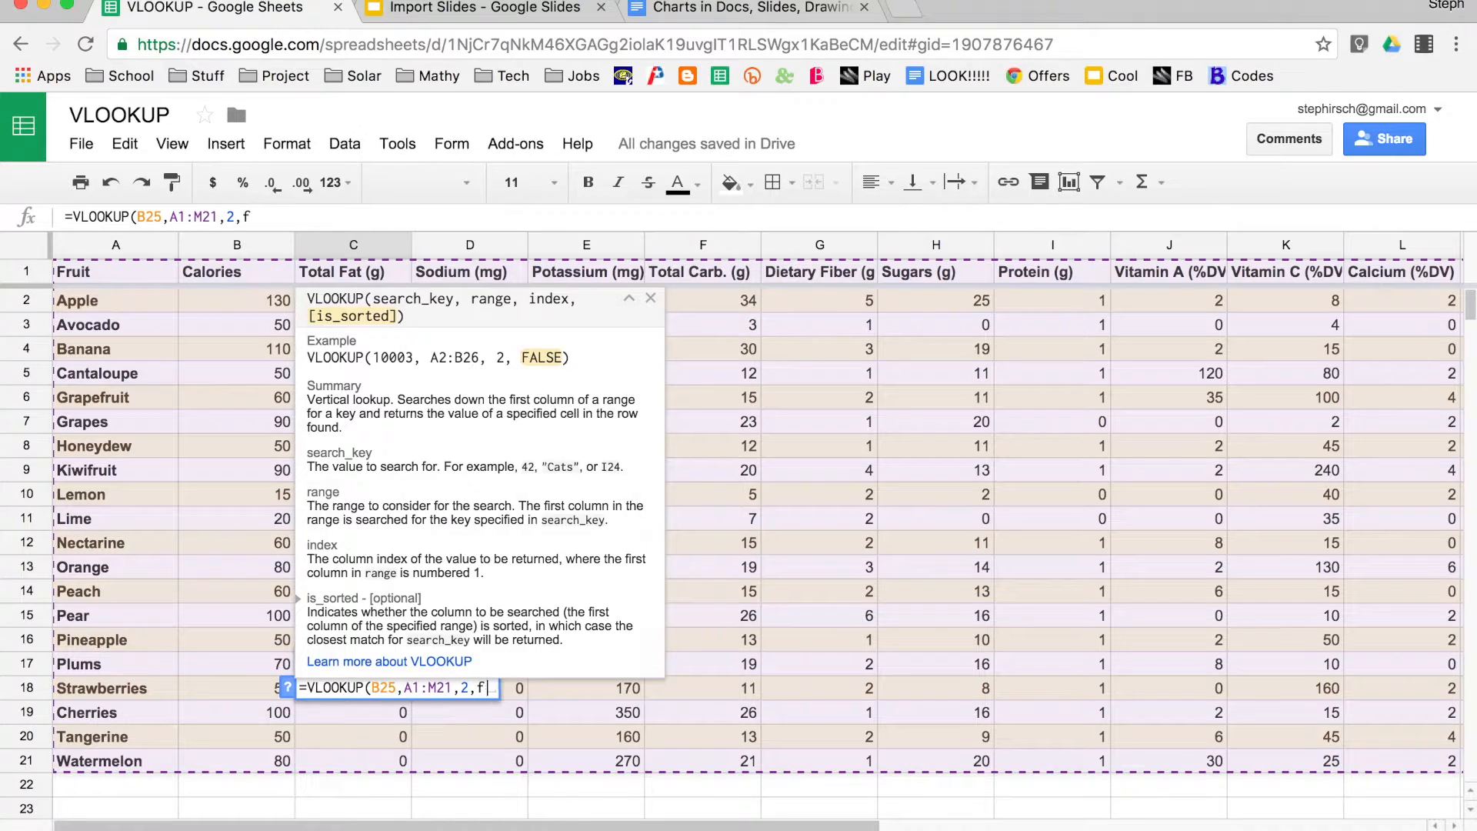
pyautogui.press('BackSpace')
pyautogui.press('BackSpace')
pyautogui.write('lse')
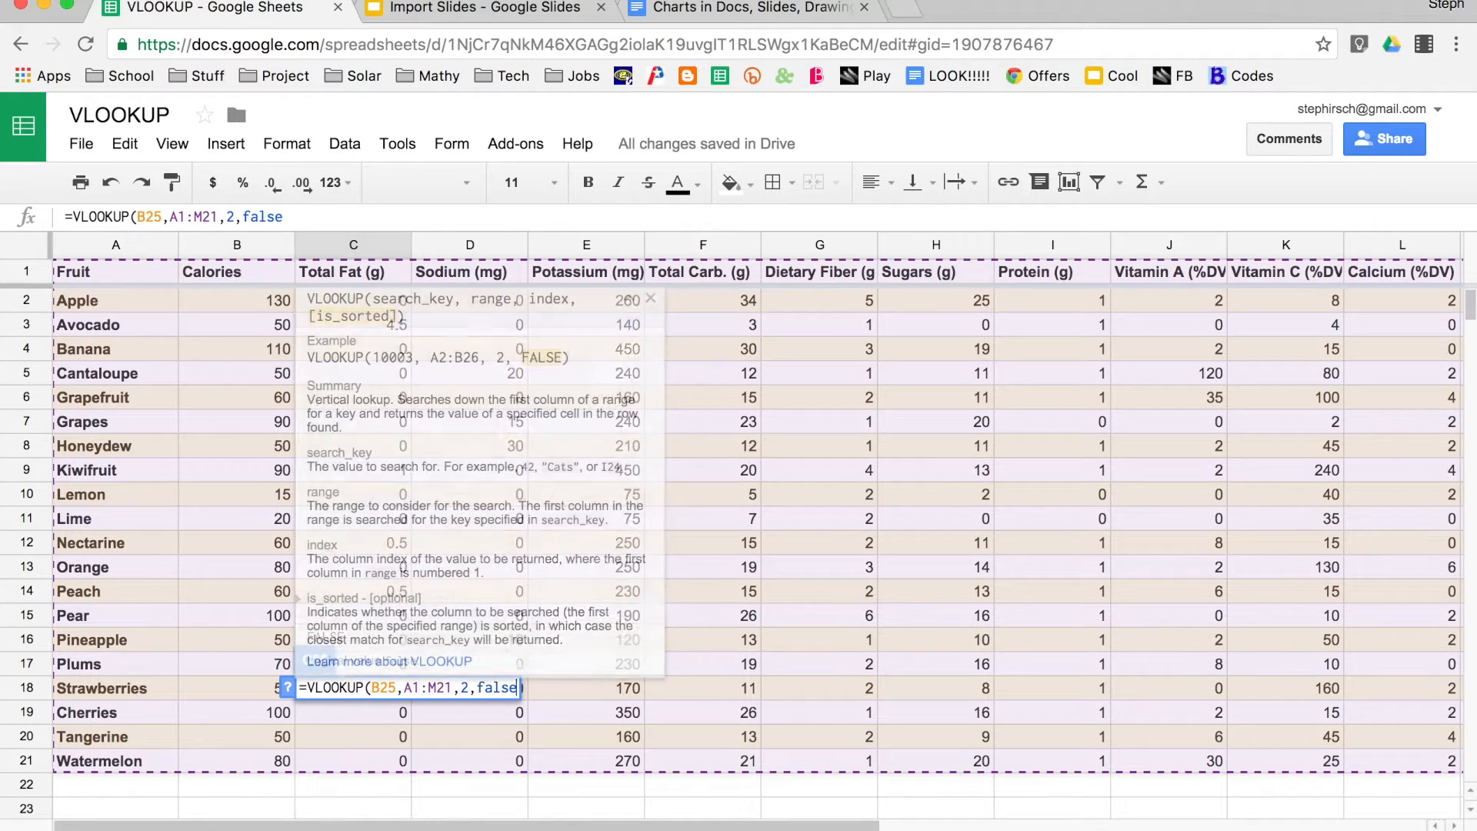
pyautogui.write(')')
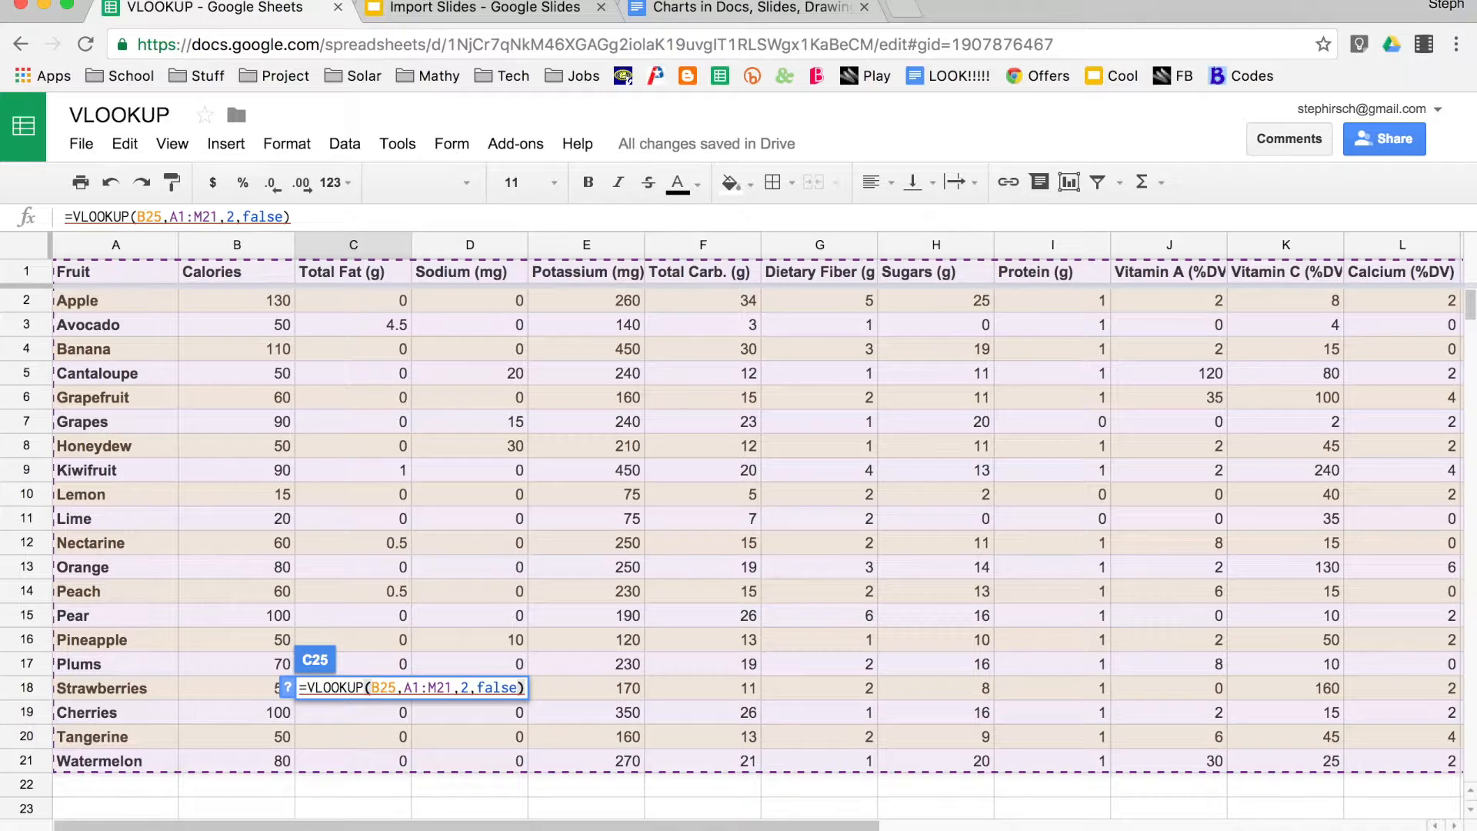
pyautogui.press('Return')
# Enter Plums as the fruit in B25 and check the looked-up calories against the Plums row.
pyautogui.scroll(-5, 327, 612)
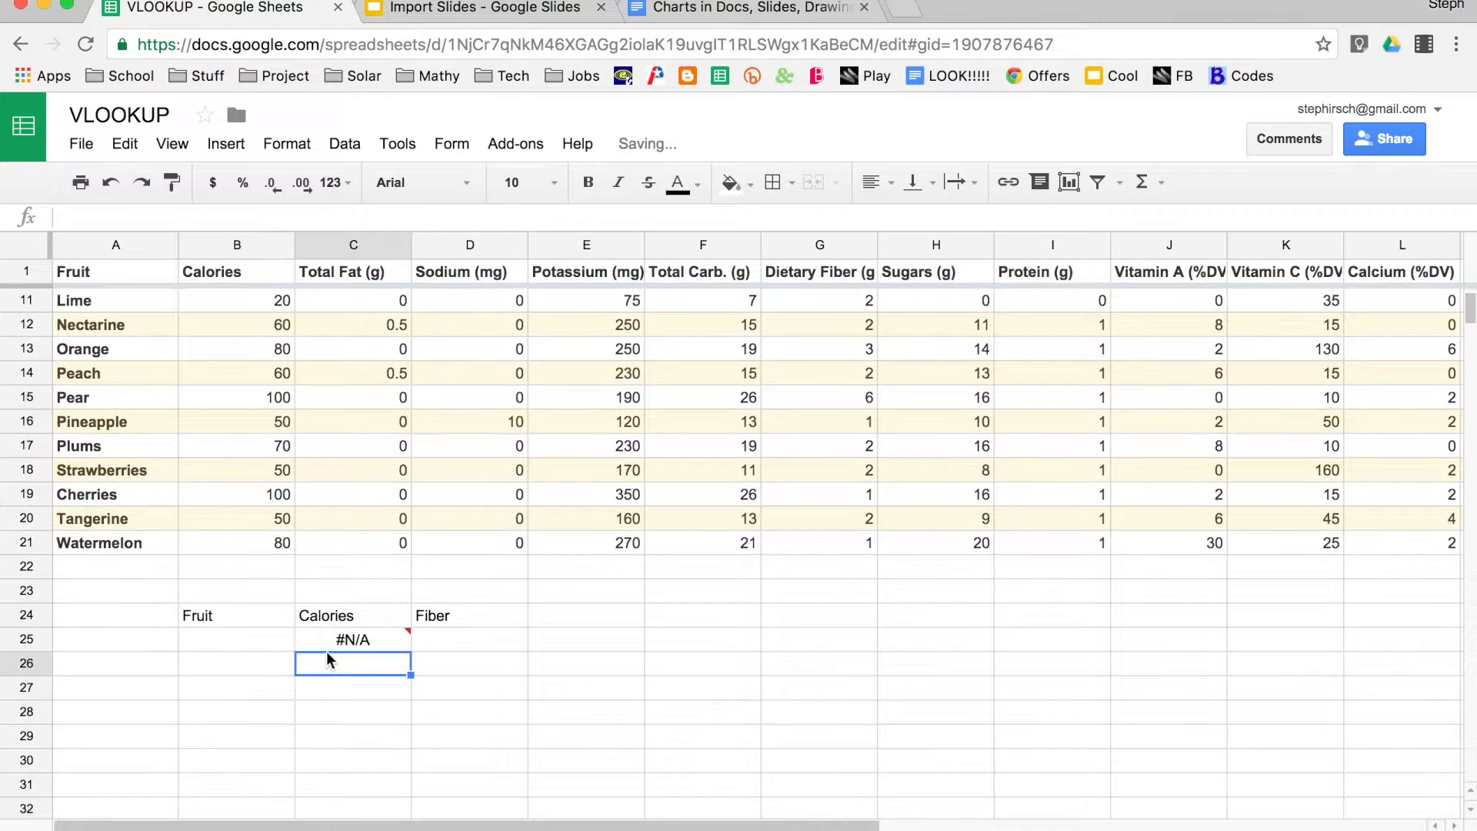
pyautogui.click(252, 642)
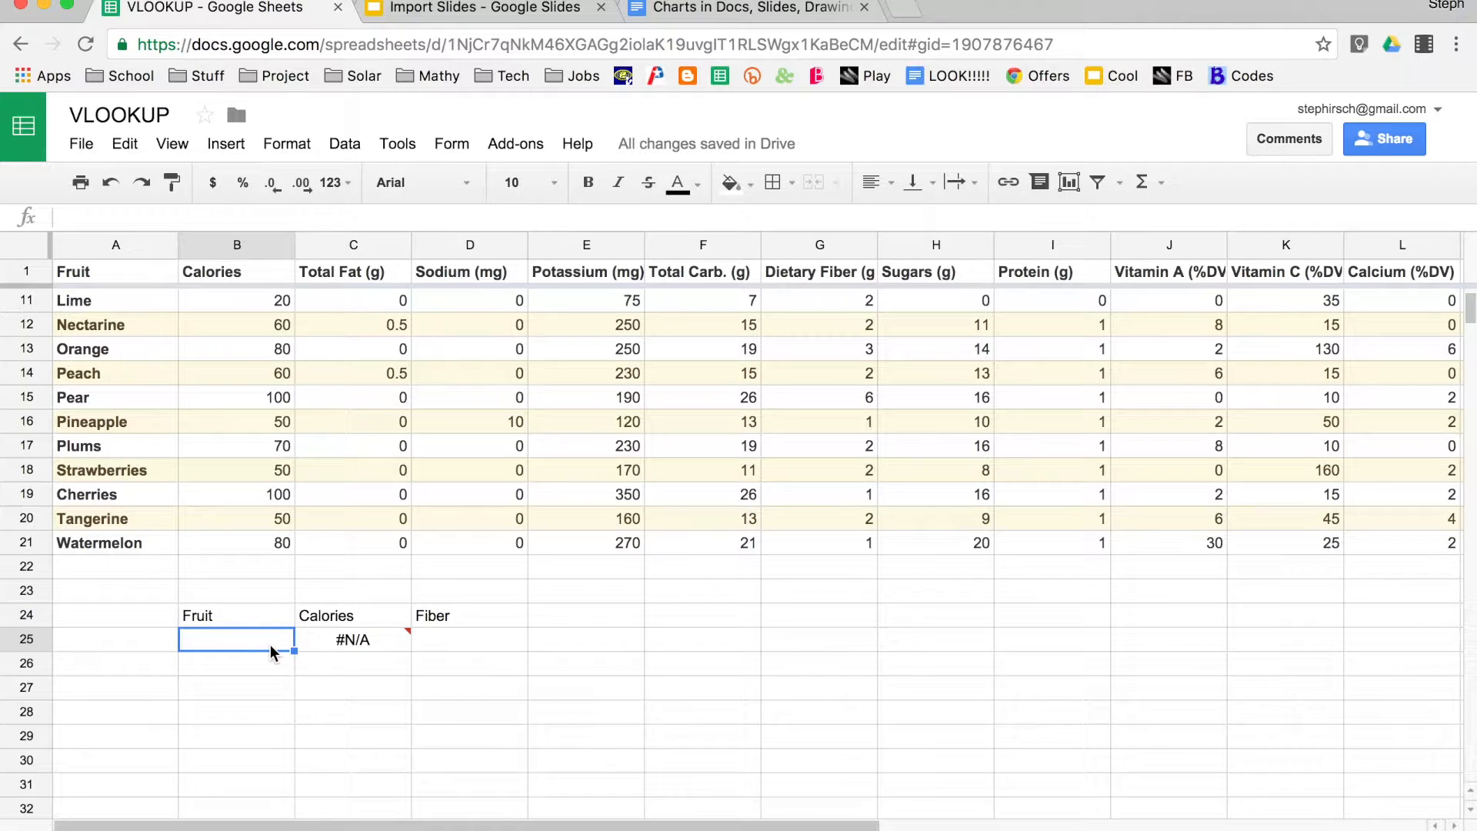
pyautogui.write('Plums')
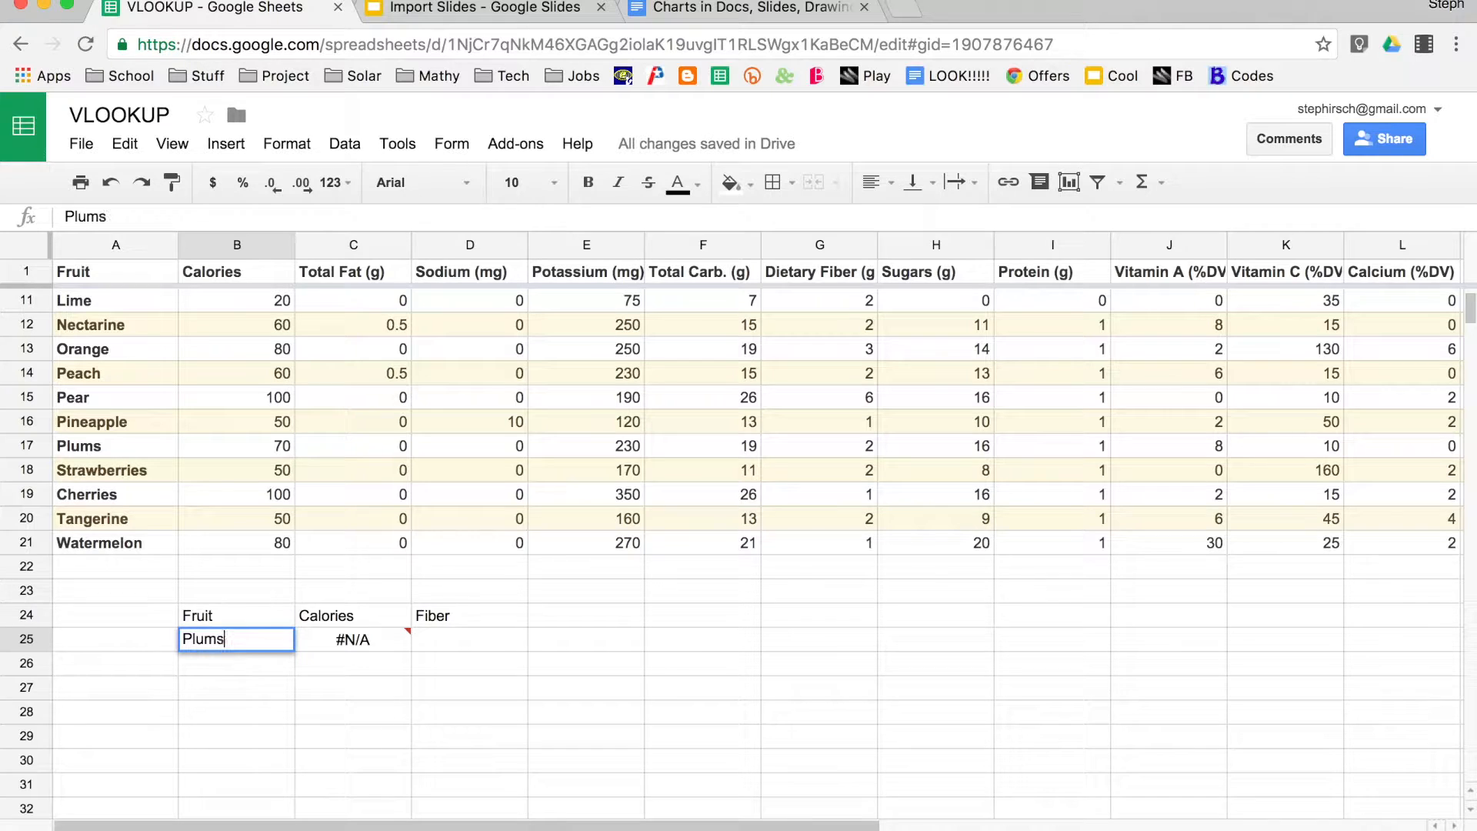
pyautogui.press('Return')
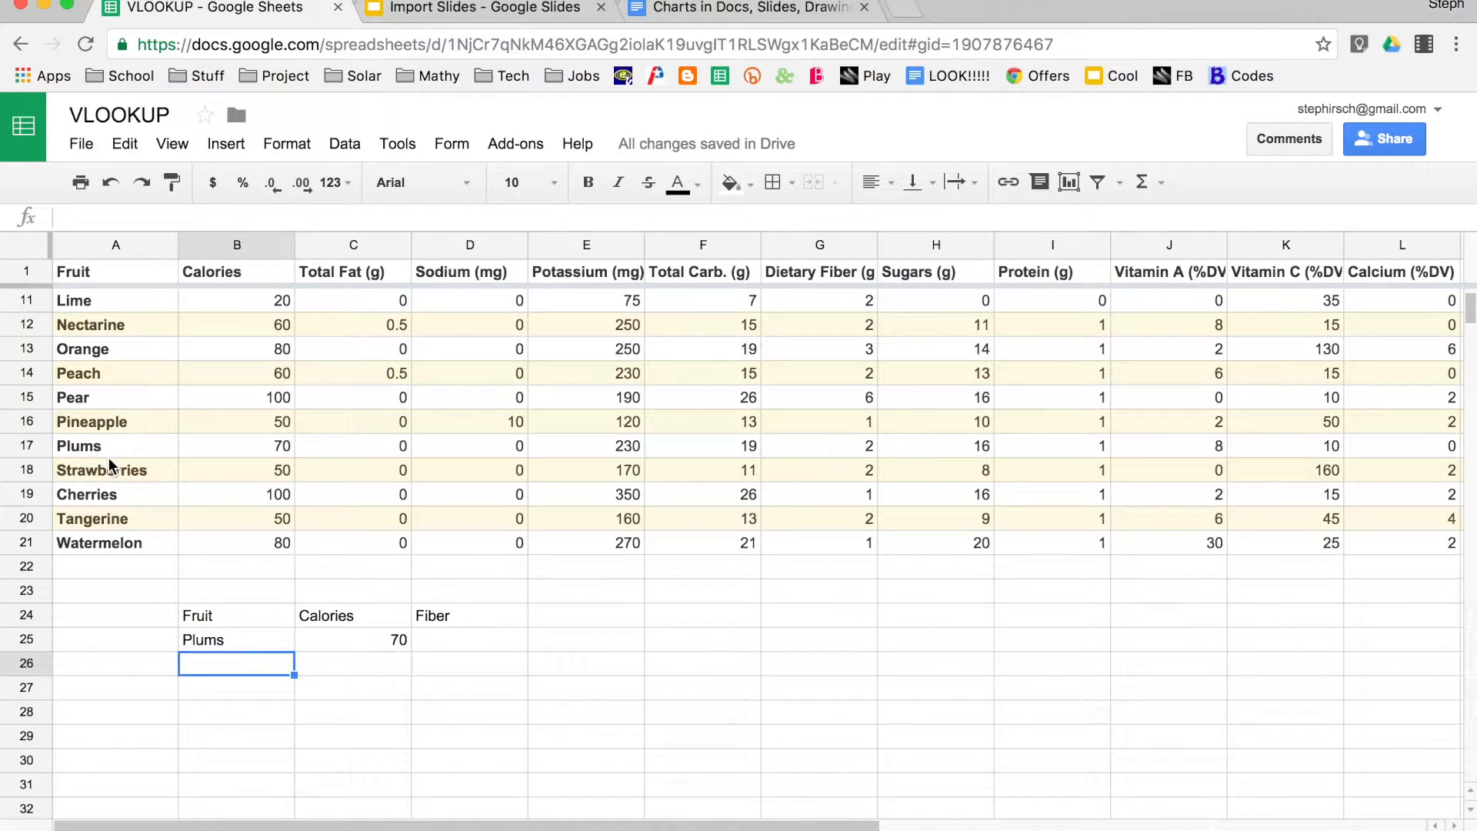
pyautogui.moveTo(151, 446); pyautogui.dragTo(244, 452)
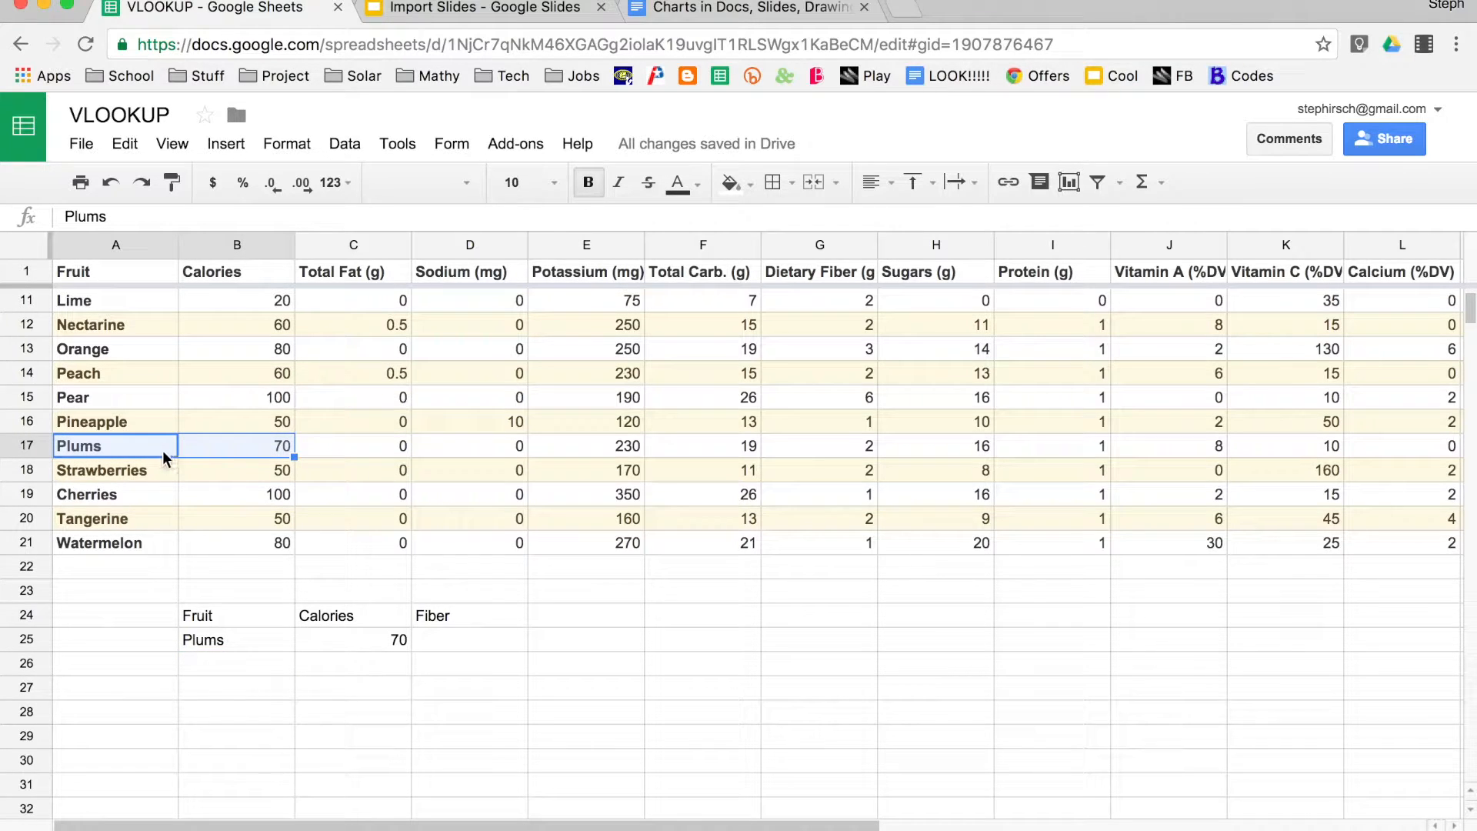
# Start a VLOOKUP formula in D25 under Fiber with B25 as the search key and A1:M21 as the range.
pyautogui.click(453, 644)
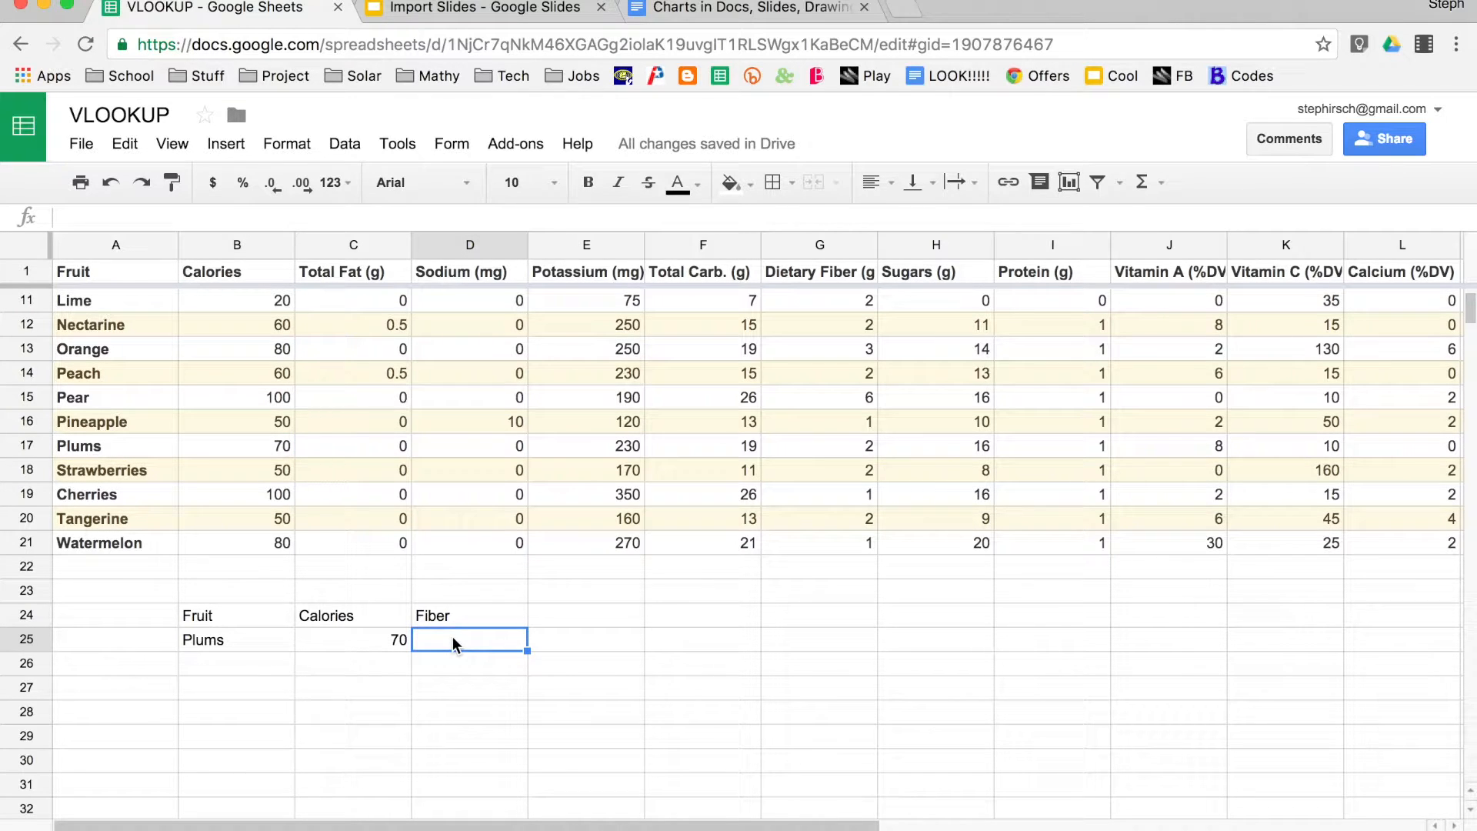
pyautogui.write('=')
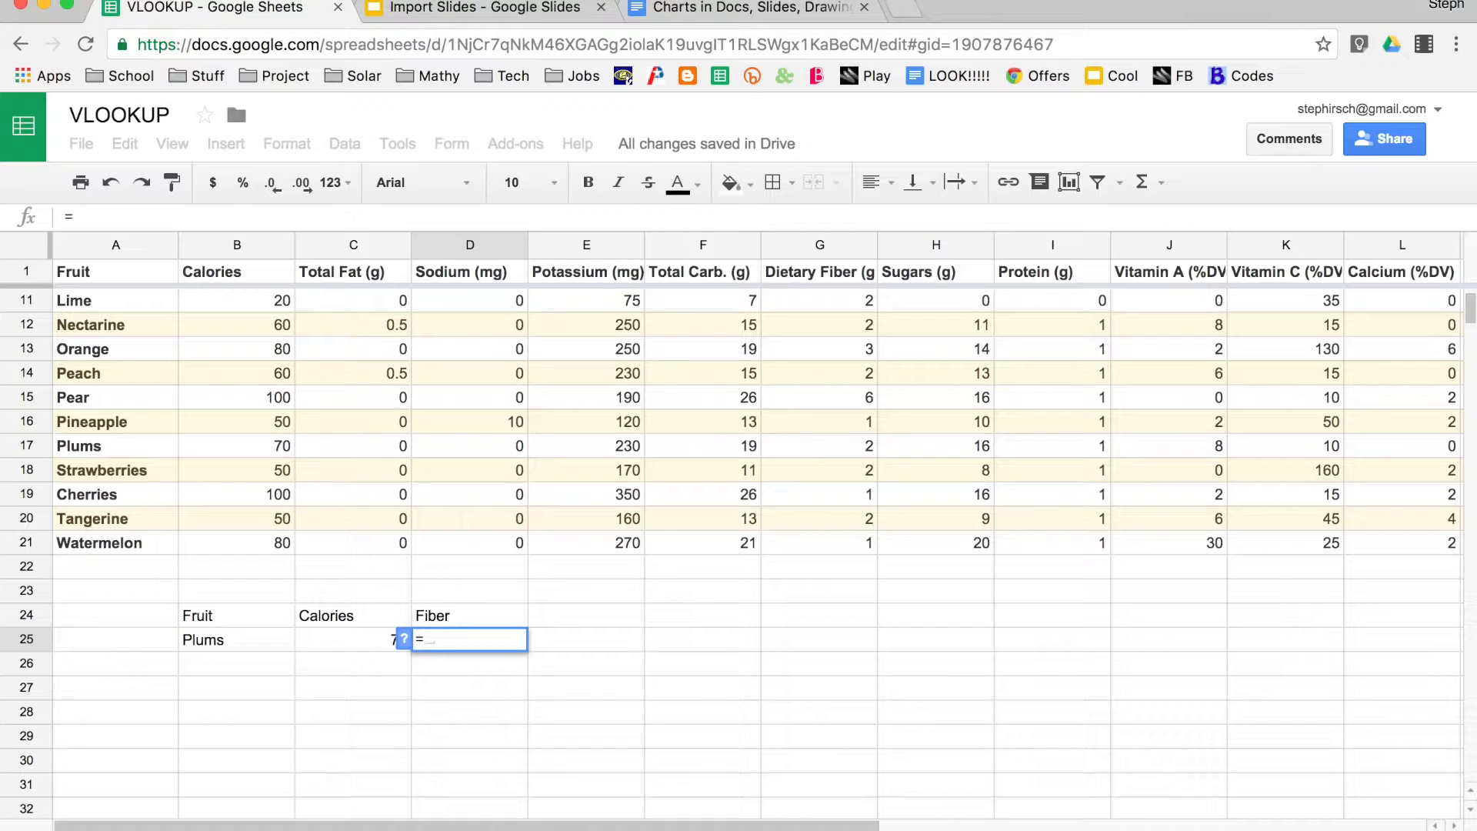
pyautogui.write('vloo')
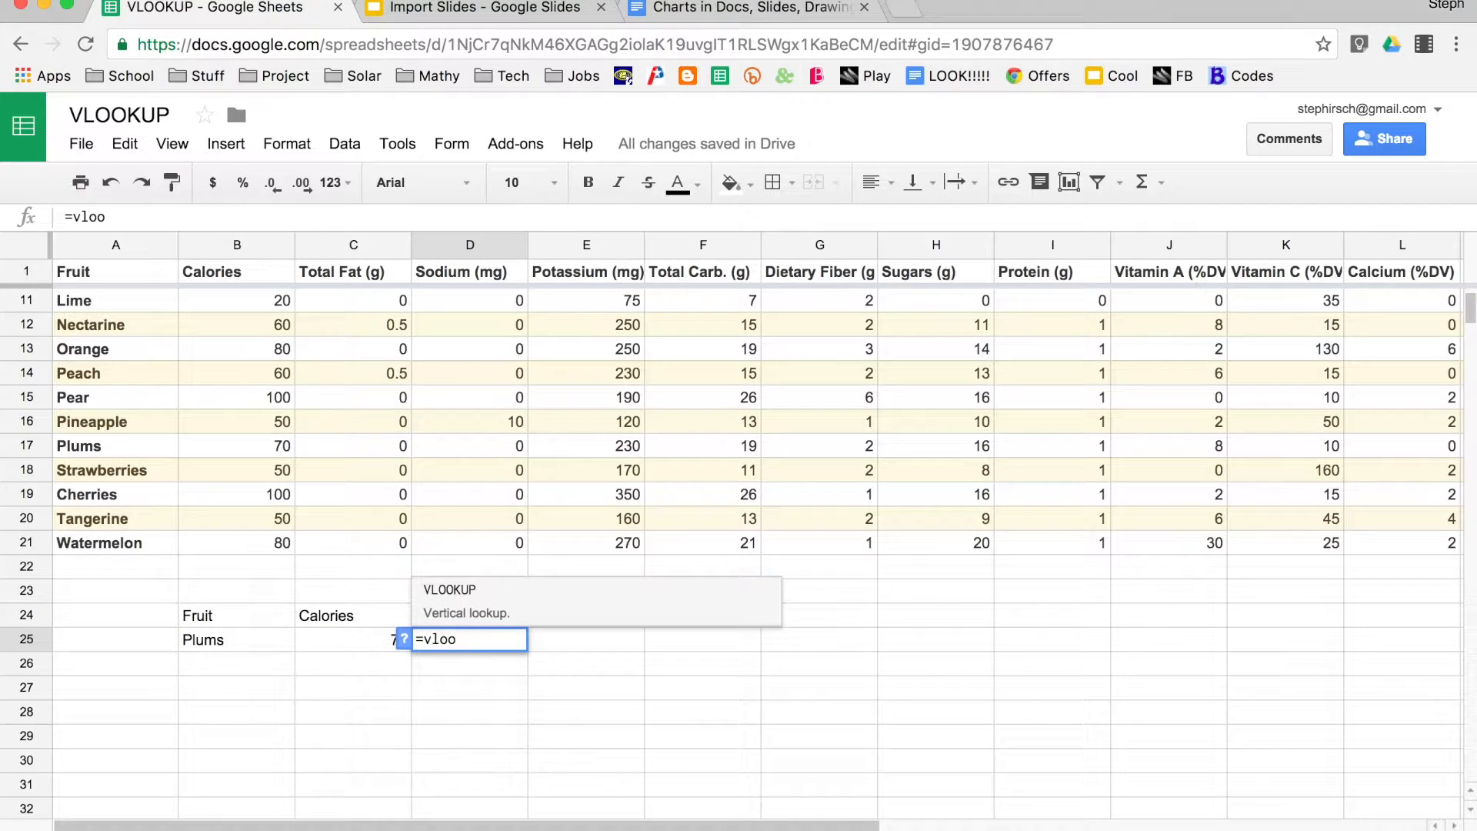
pyautogui.press('Tab')
pyautogui.click(232, 639)
pyautogui.write(',')
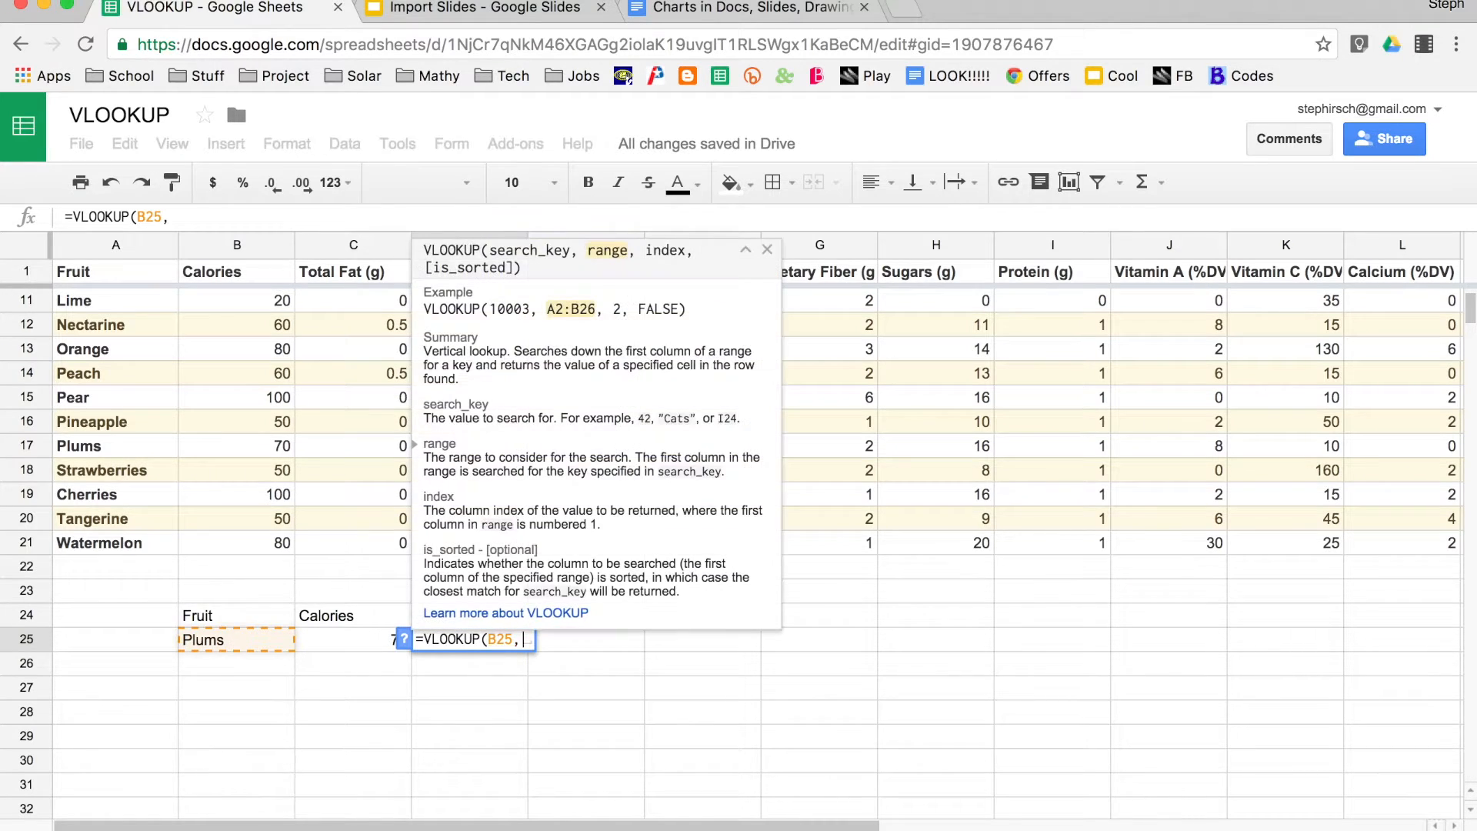
pyautogui.write('A1:')
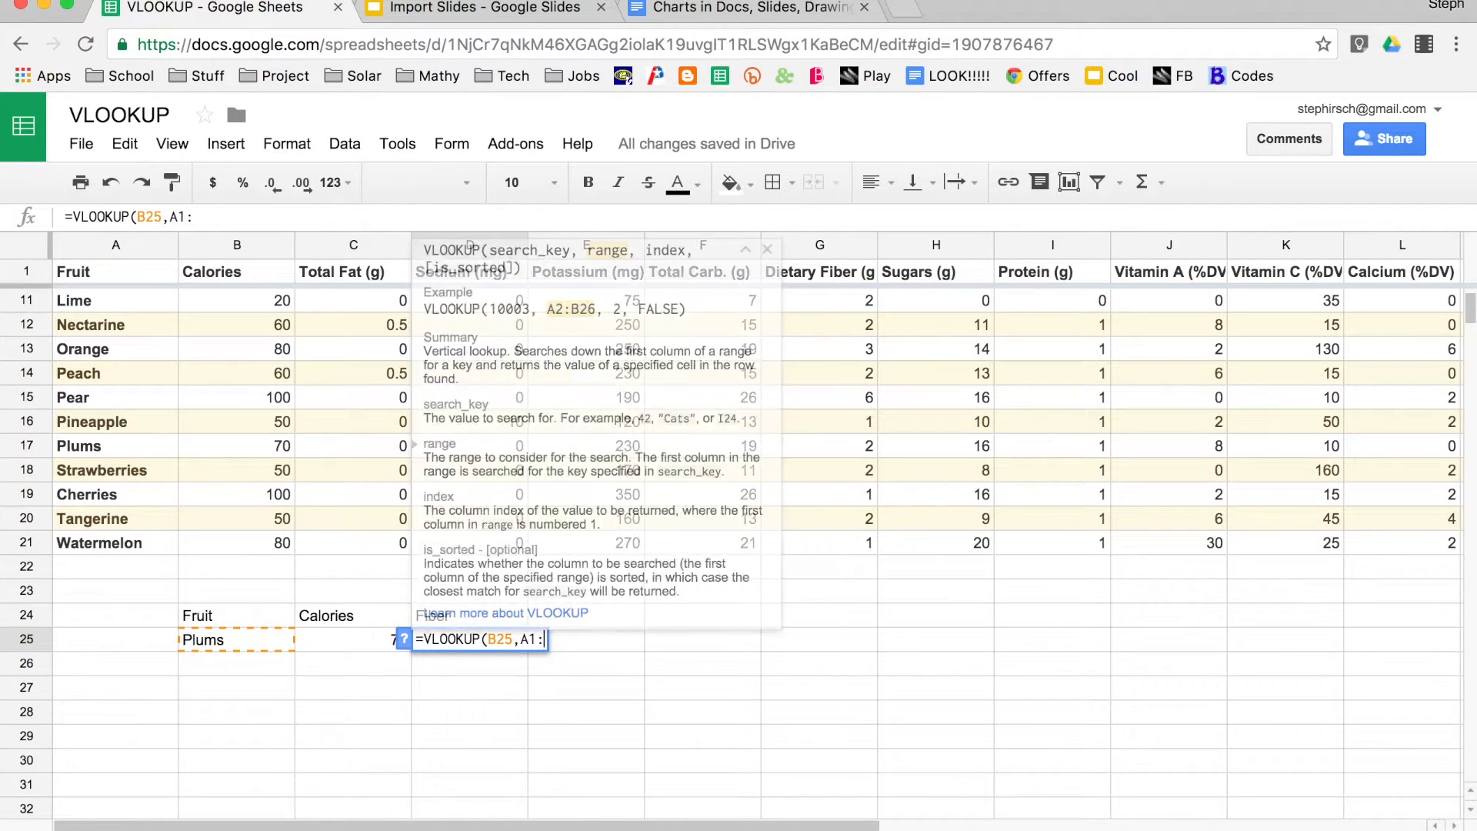
pyautogui.write('M21')
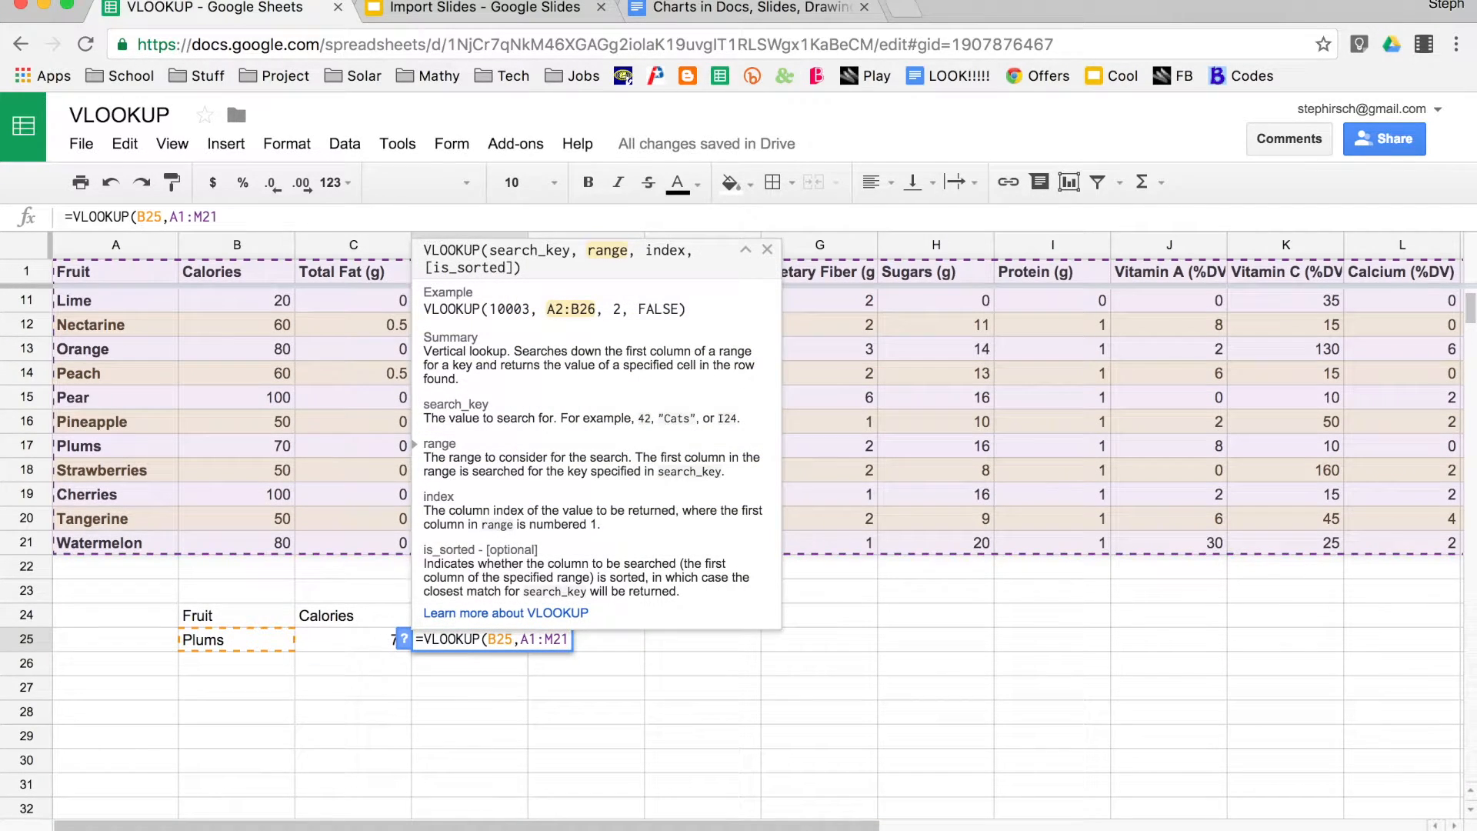
# Complete the Fiber lookup formula in D25 with column index 7 and is_sorted set to false.
pyautogui.write(',')
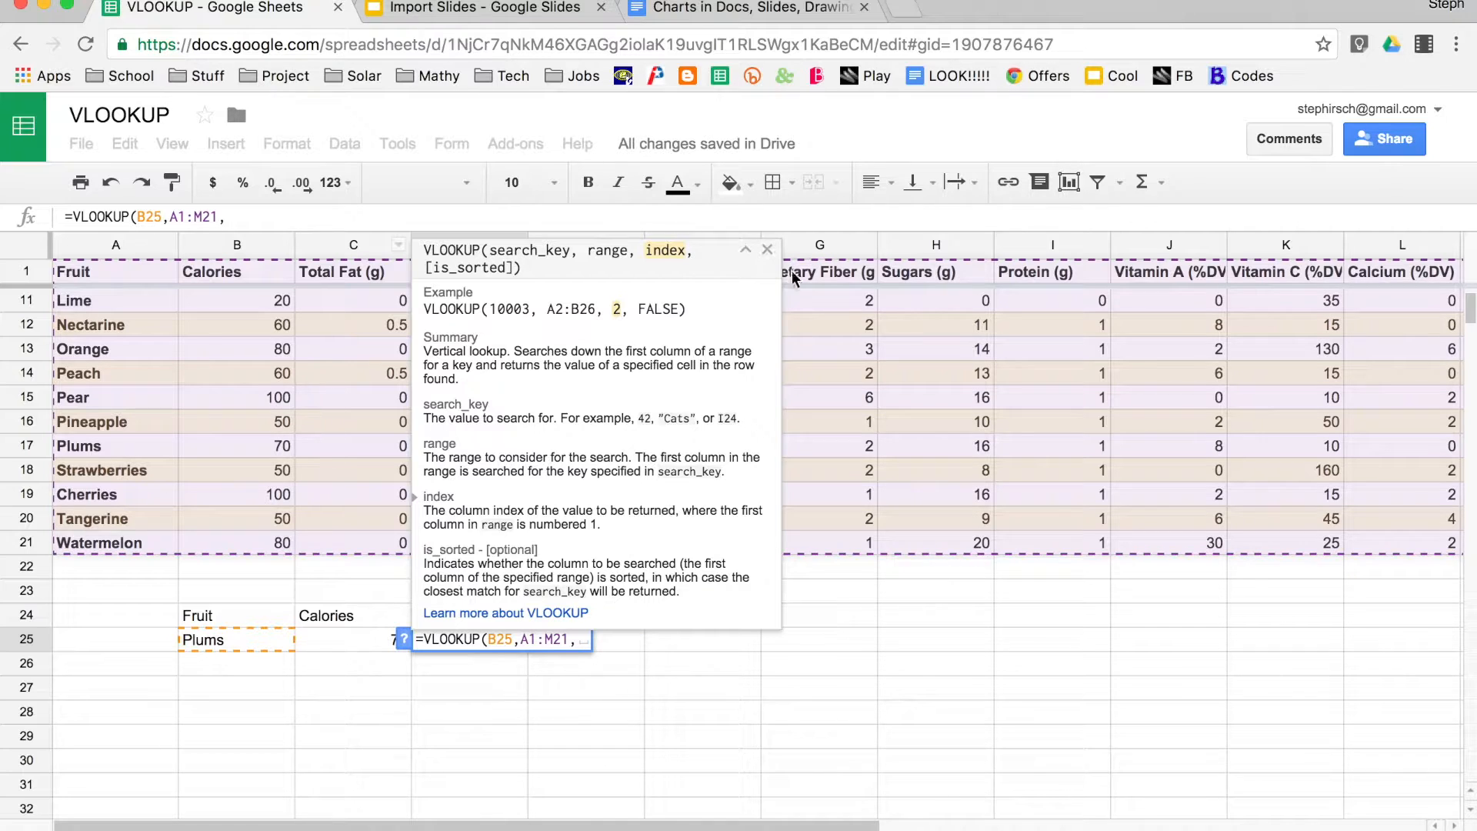
pyautogui.write('7')
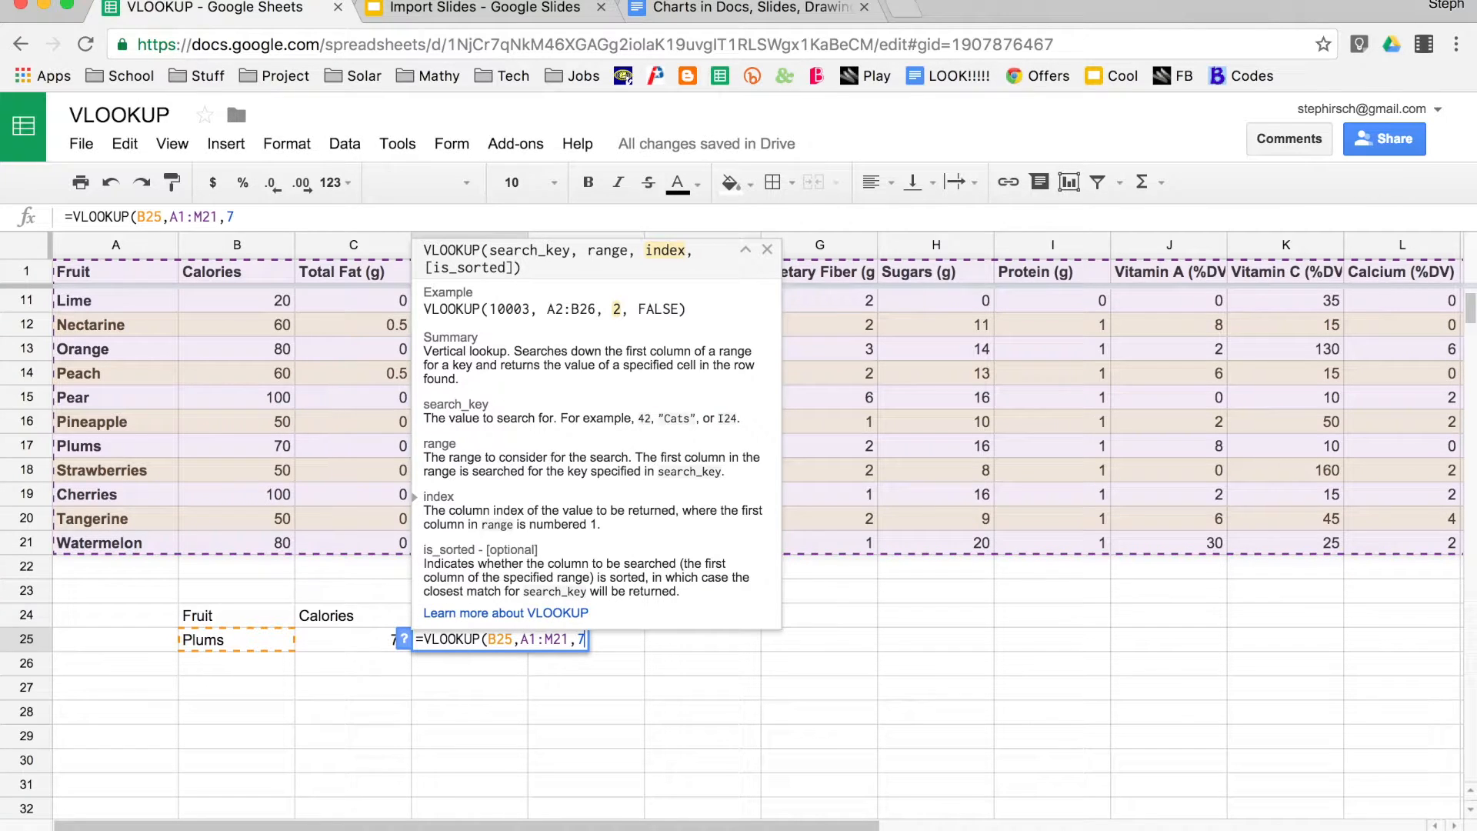
pyautogui.write(',false)')
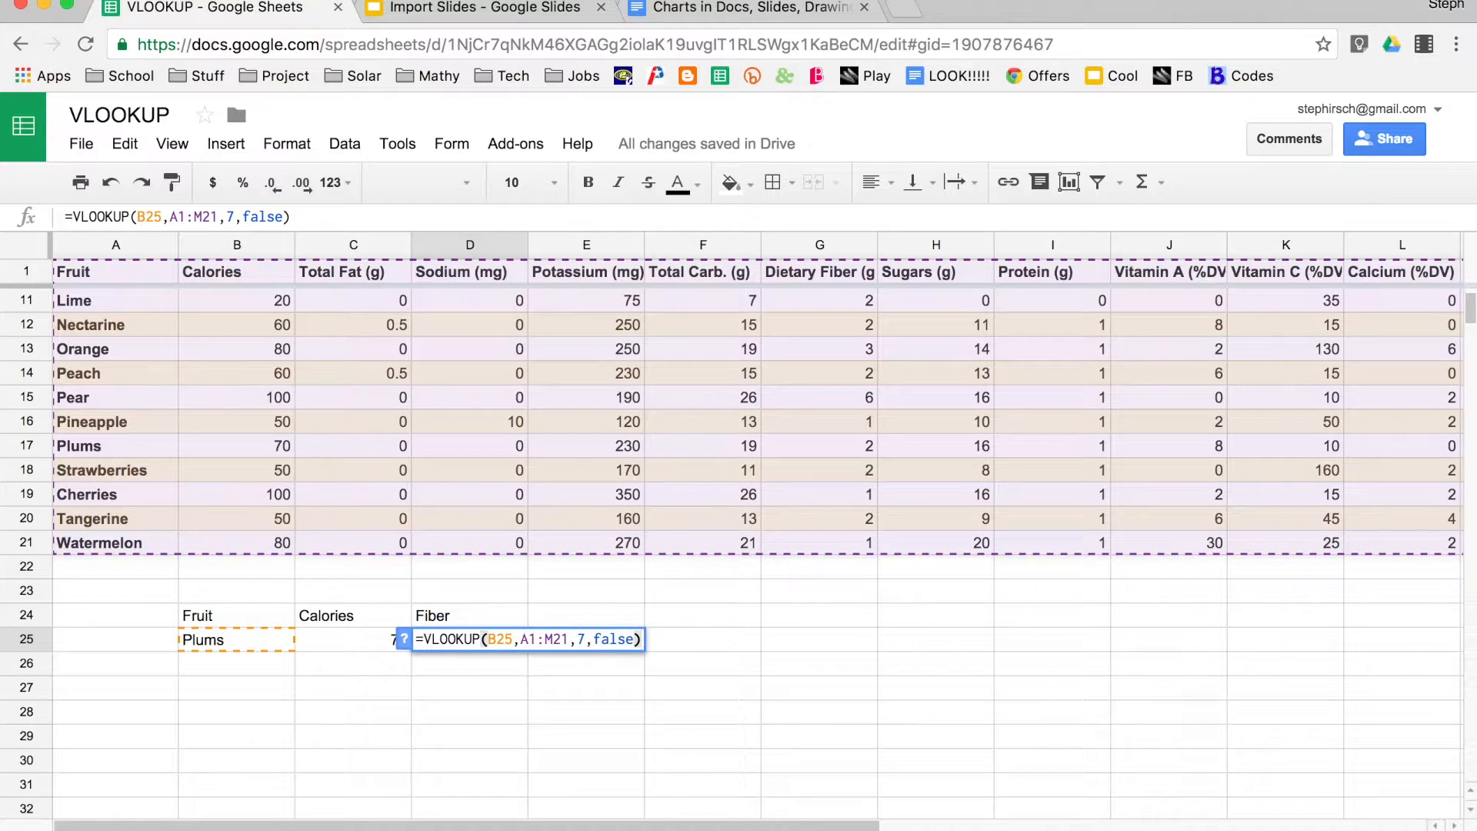
pyautogui.press('Return')
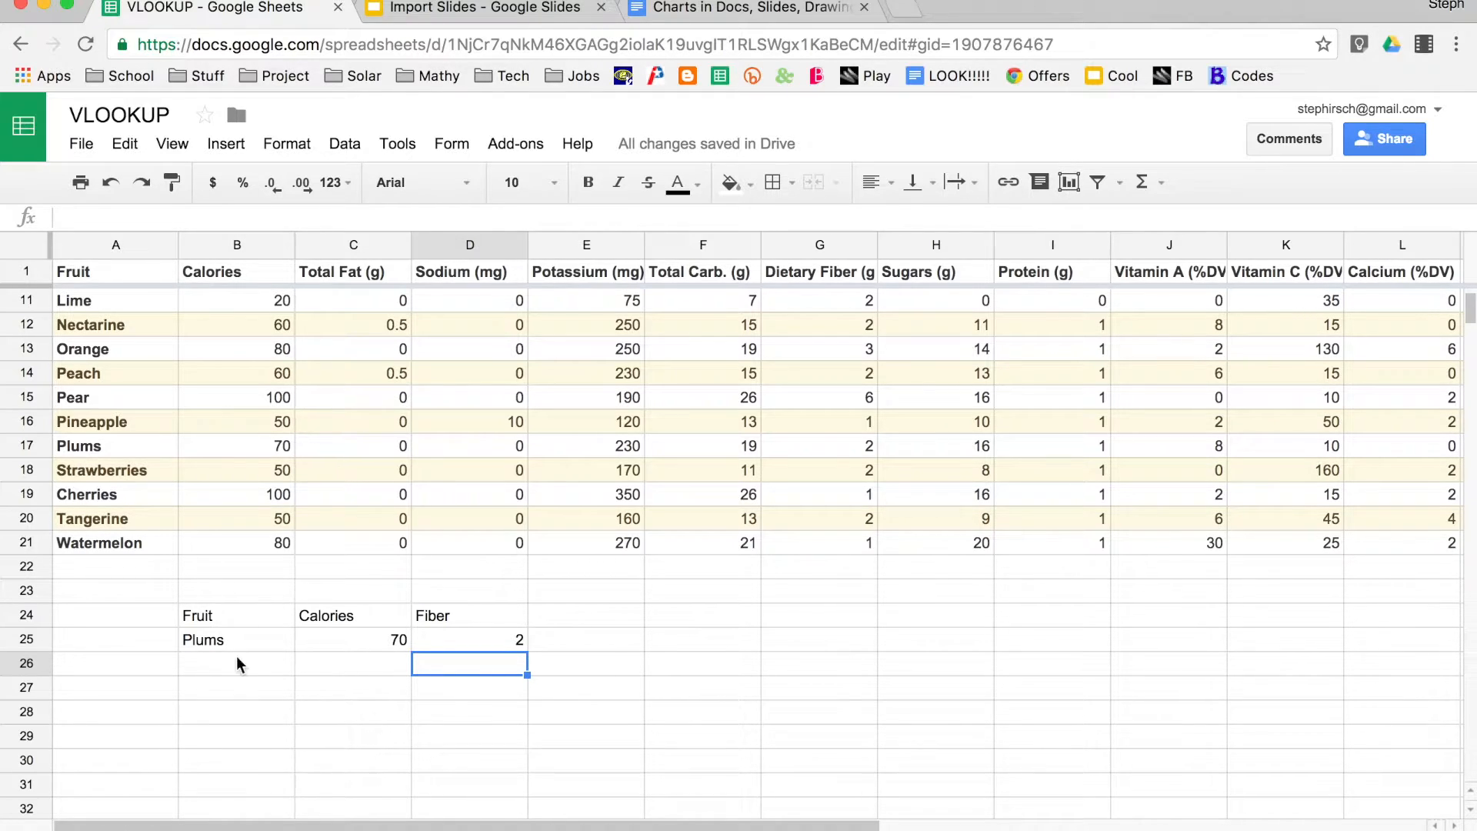
# Make the Calories lookup's range in C25 absolute as $A$1:$M$21 and fill the formula down to C26.
pyautogui.click(344, 641)
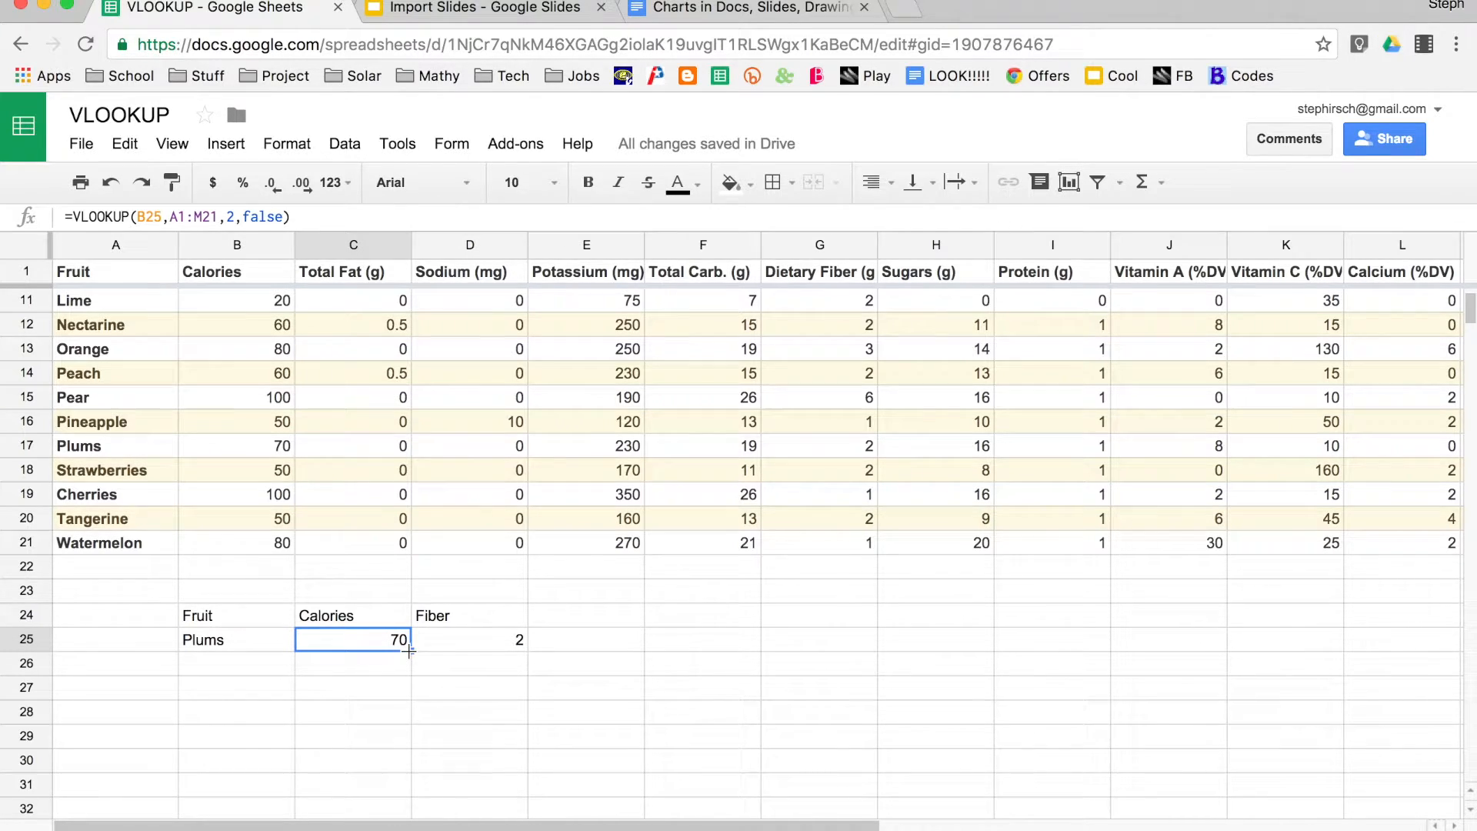
pyautogui.doubleClick(371, 638)
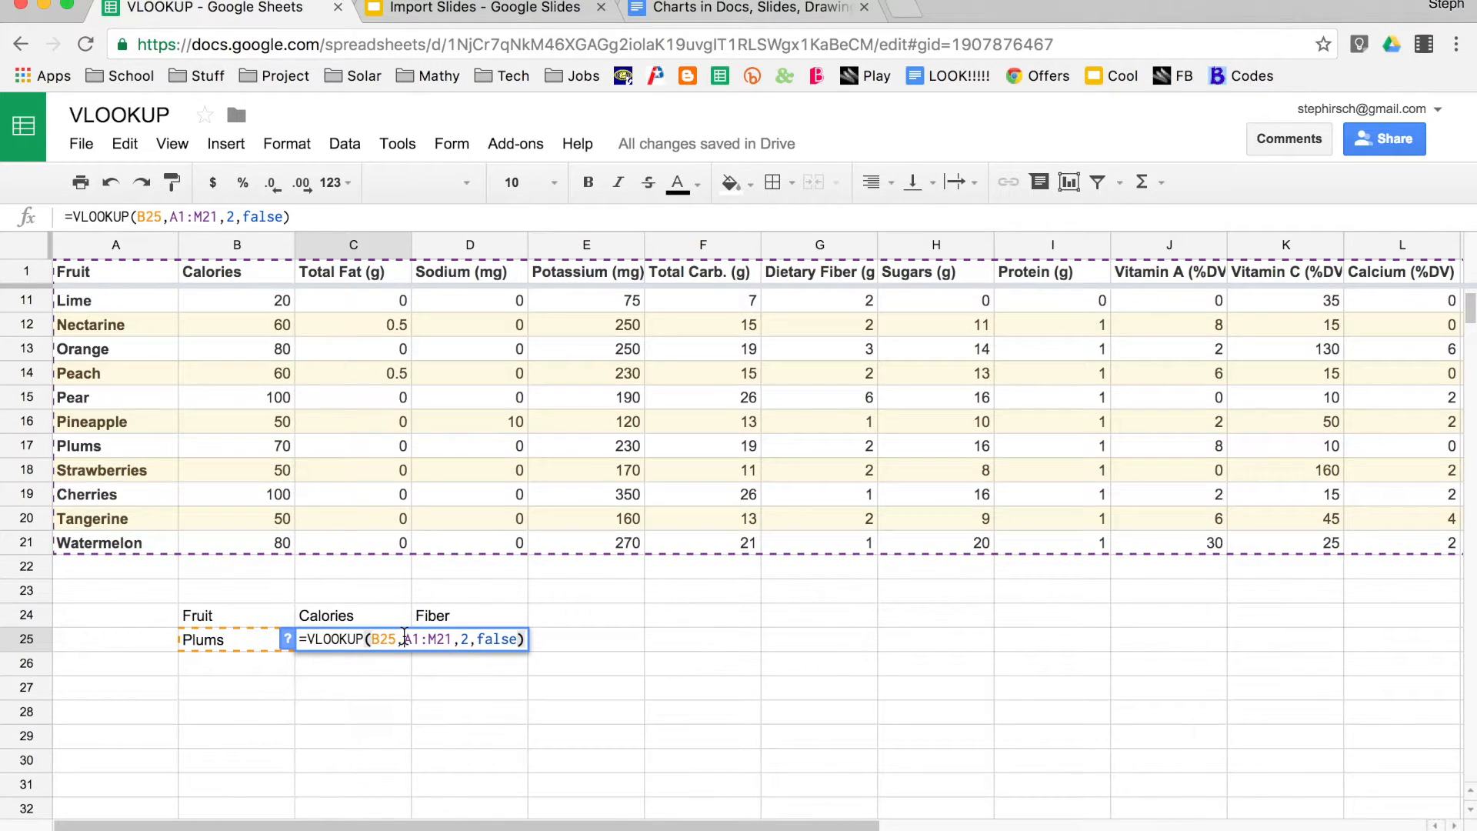
pyautogui.click(404, 638)
pyautogui.write('$')
pyautogui.press('Right')
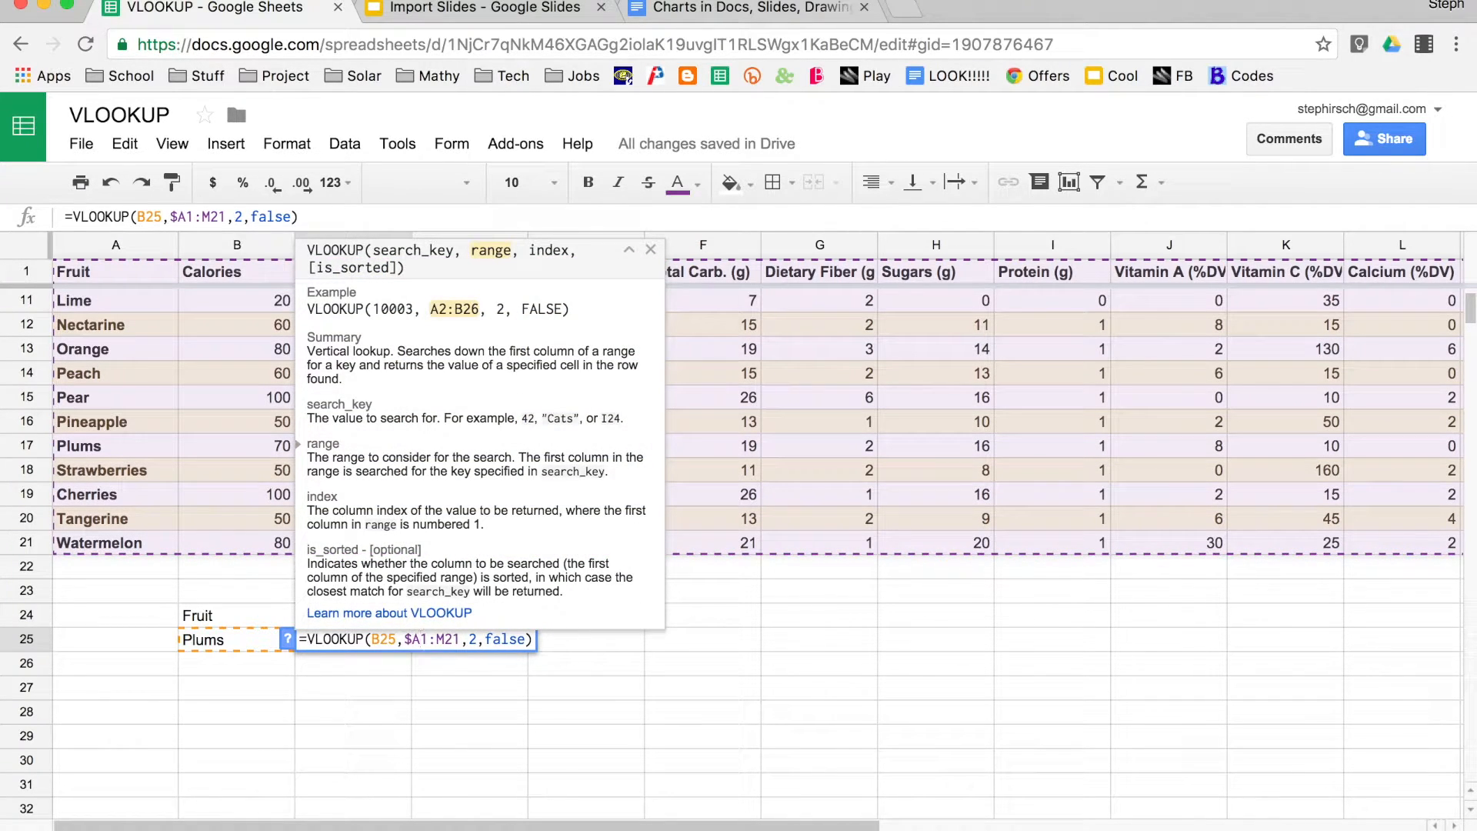
pyautogui.write('$')
pyautogui.press('Right')
pyautogui.write('$A$')
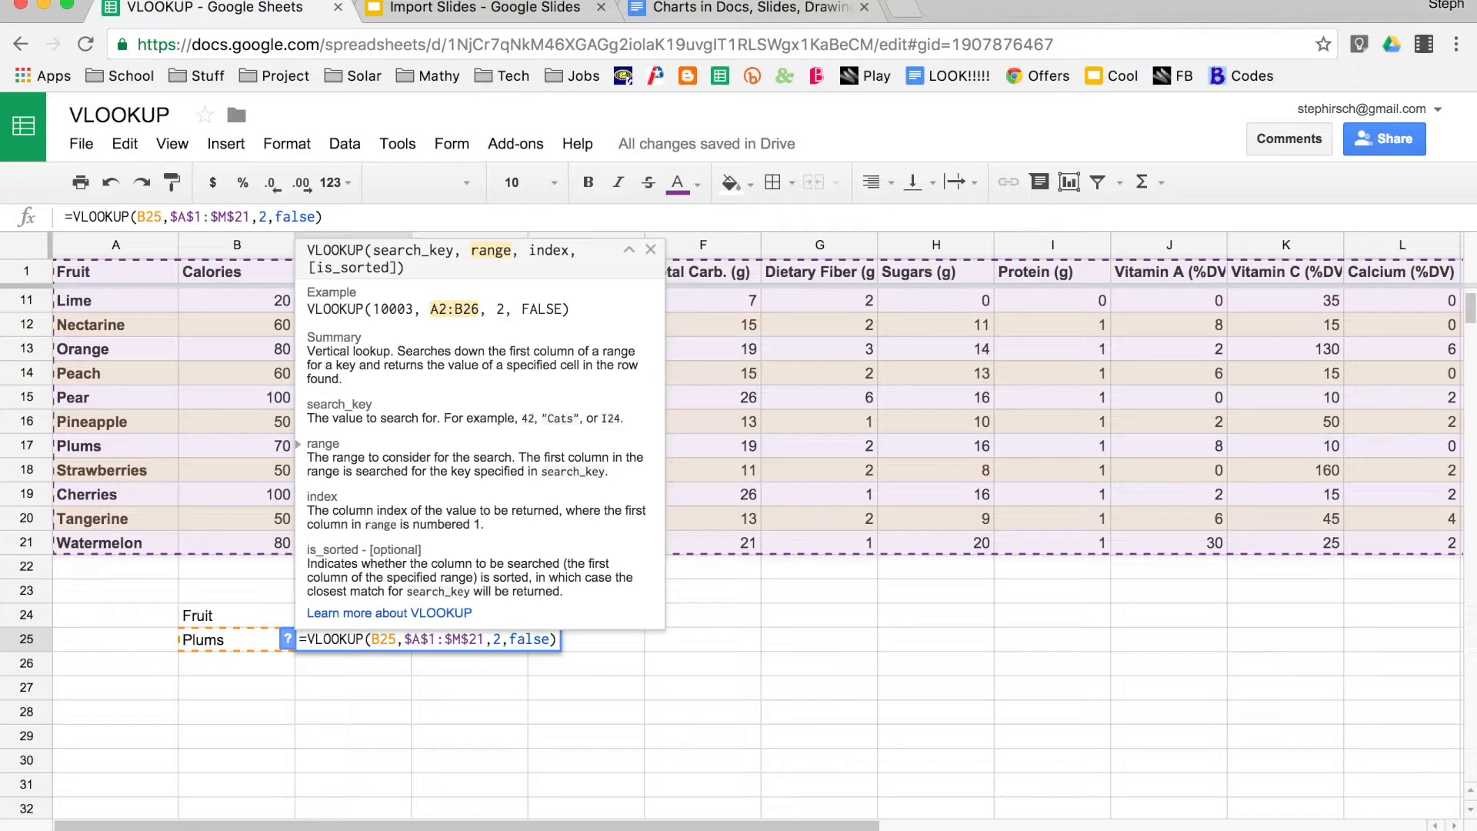
pyautogui.press('Return')
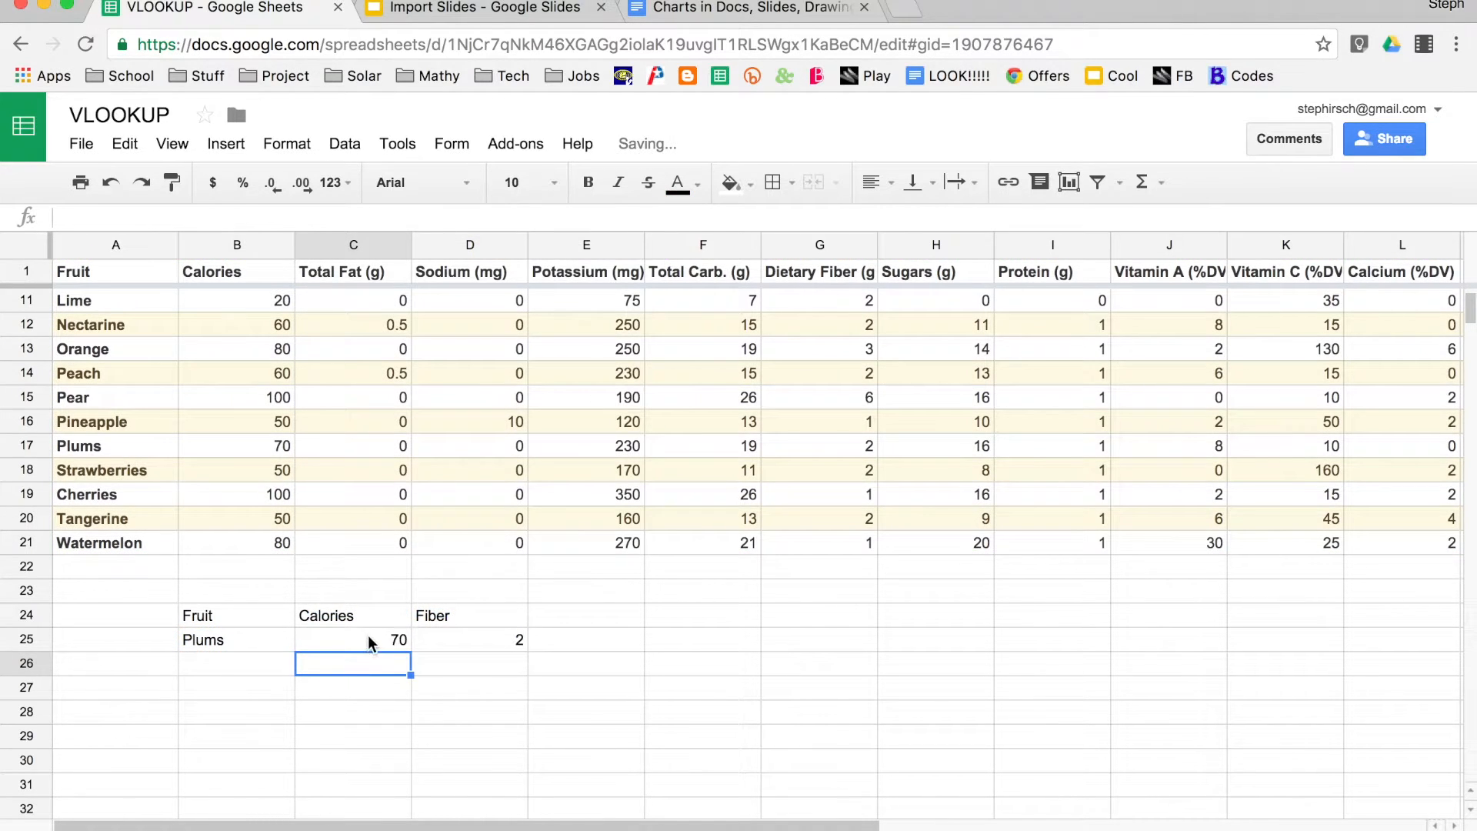
pyautogui.click(377, 637)
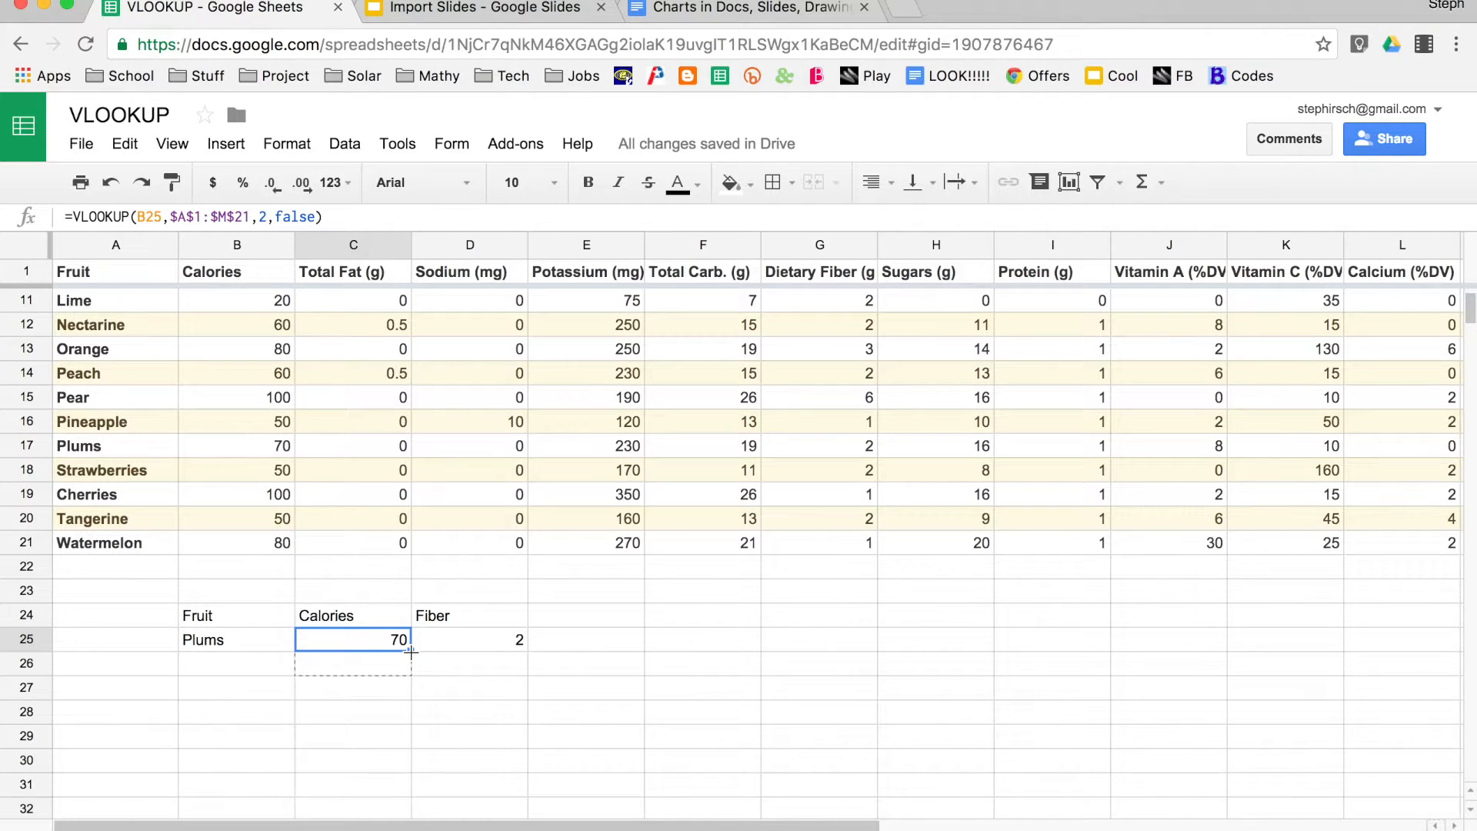
pyautogui.moveTo(411, 651); pyautogui.dragTo(411, 668)
# Make the A1:M21 range of the Fiber lookup in D25 absolute and fill the formula down to D26.
pyautogui.click(480, 634)
pyautogui.doubleClick(480, 634)
pyautogui.click(523, 641)
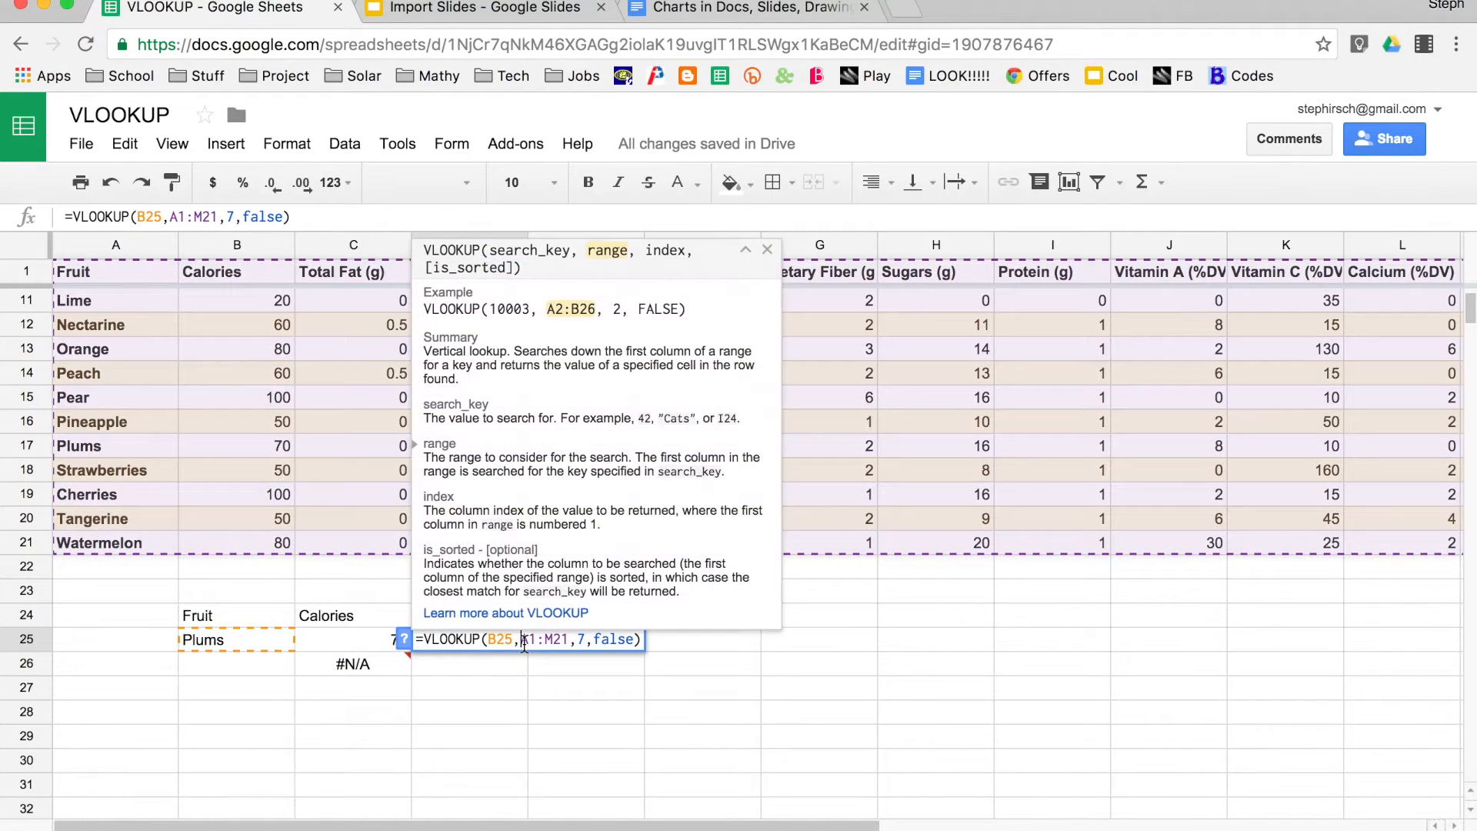
pyautogui.write('$')
pyautogui.press('Right')
pyautogui.write('$A$')
pyautogui.press('Right')
pyautogui.write('$')
pyautogui.click(507, 664)
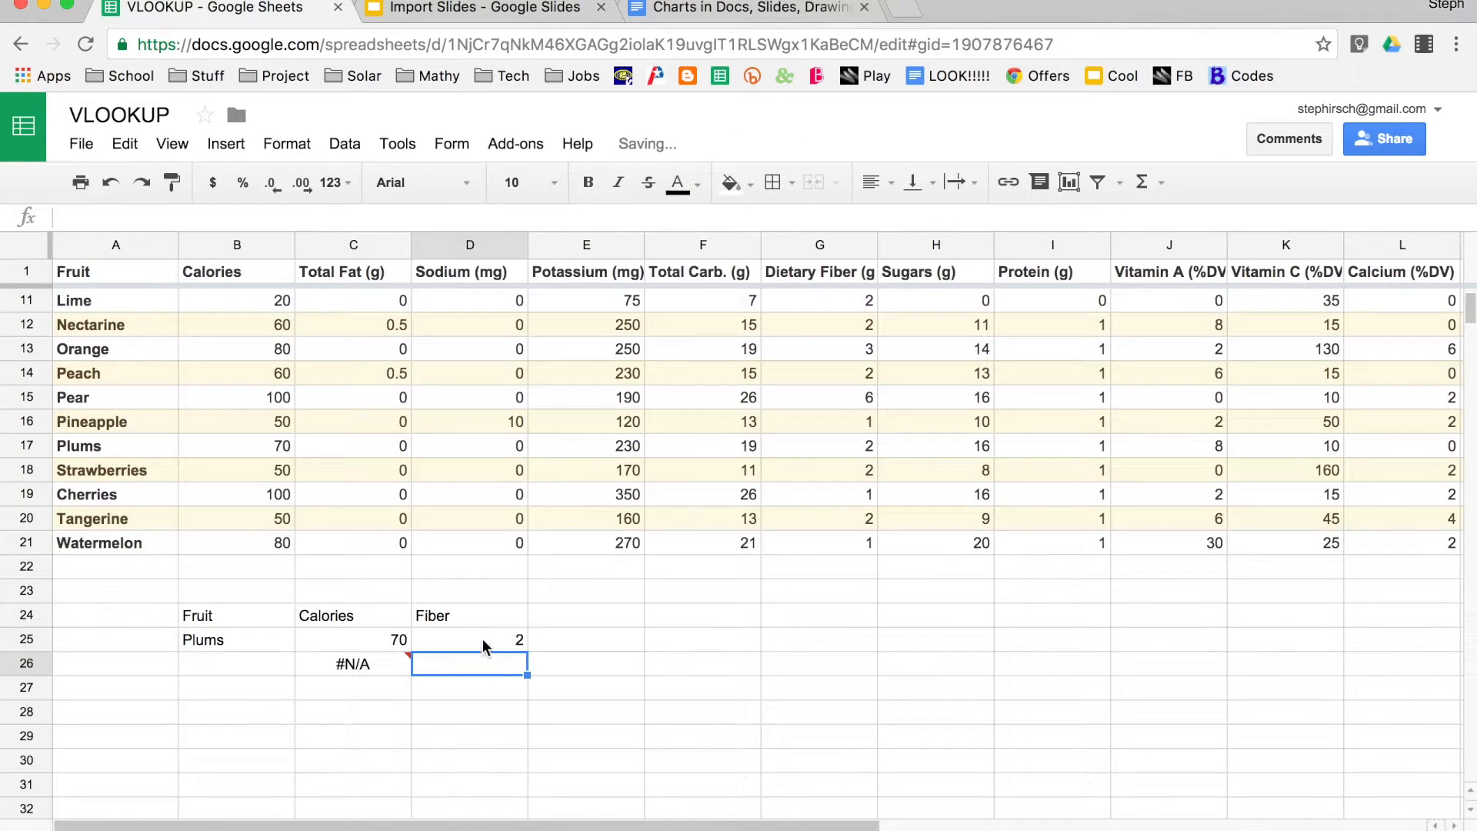
pyautogui.click(506, 643)
pyautogui.moveTo(525, 648); pyautogui.dragTo(527, 668)
# Enter Lime as the second fruit in B26.
pyautogui.click(246, 665)
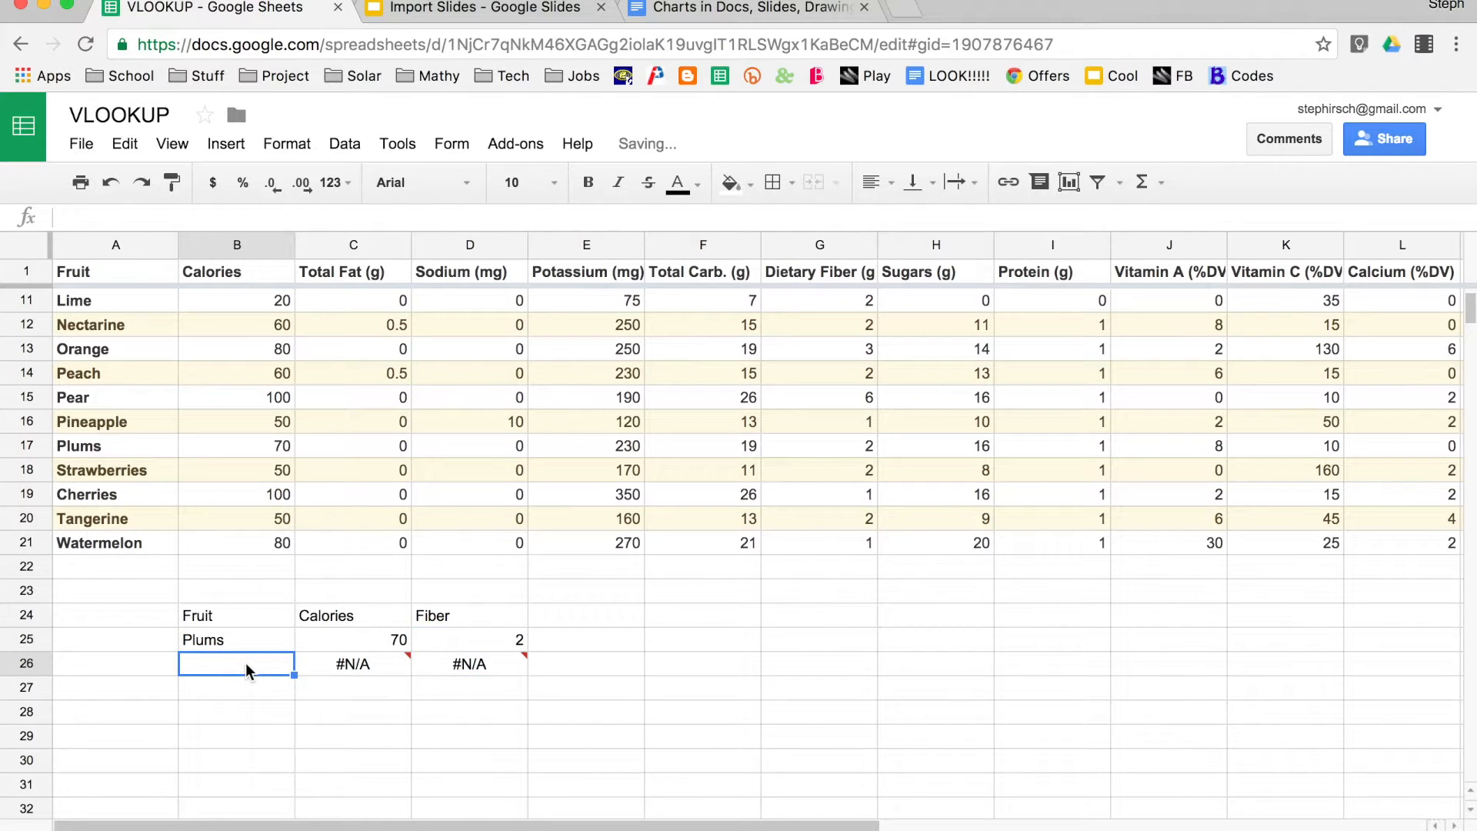
pyautogui.write('Lime')
pyautogui.press('Return')
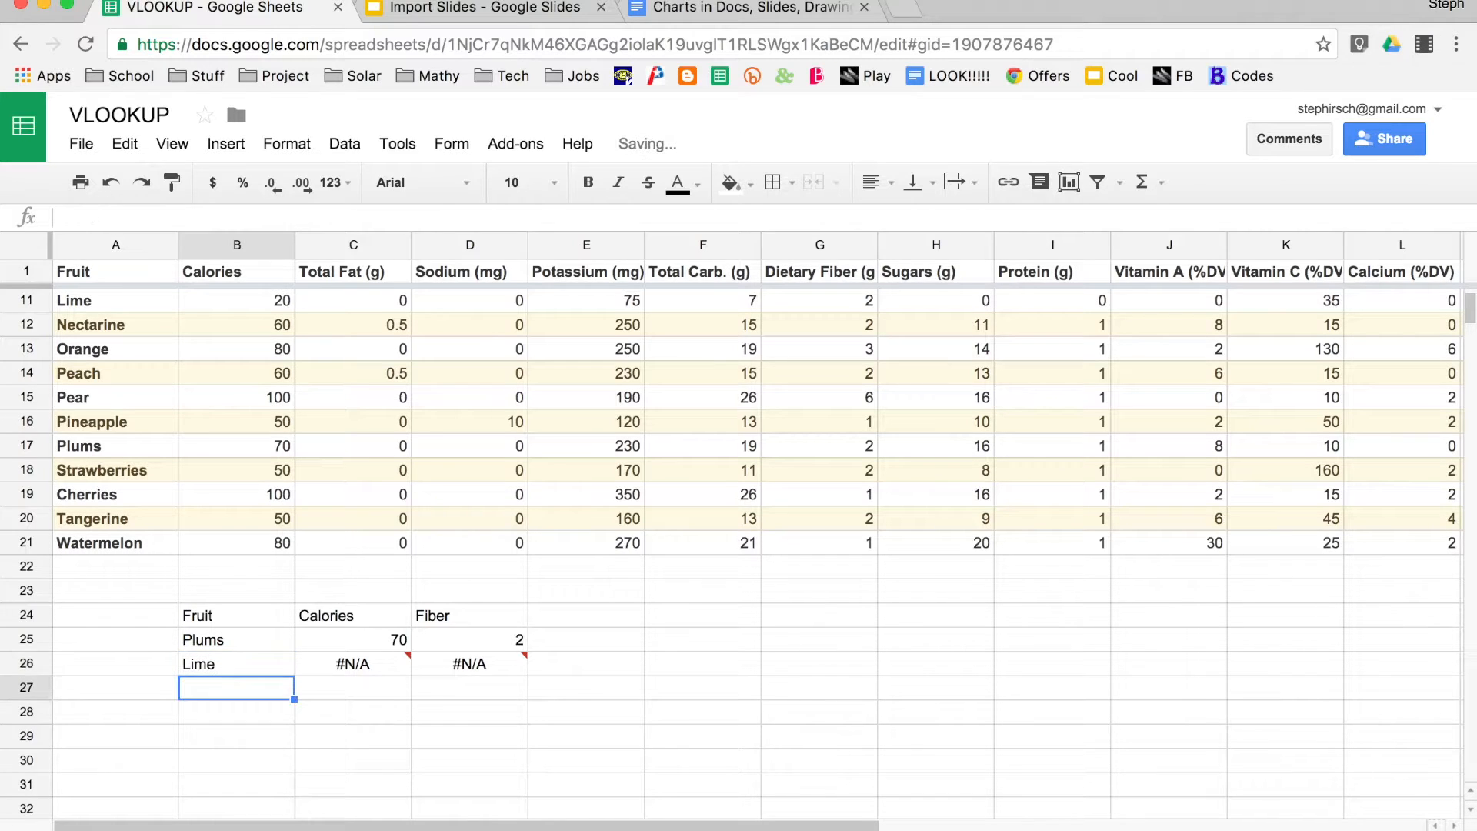